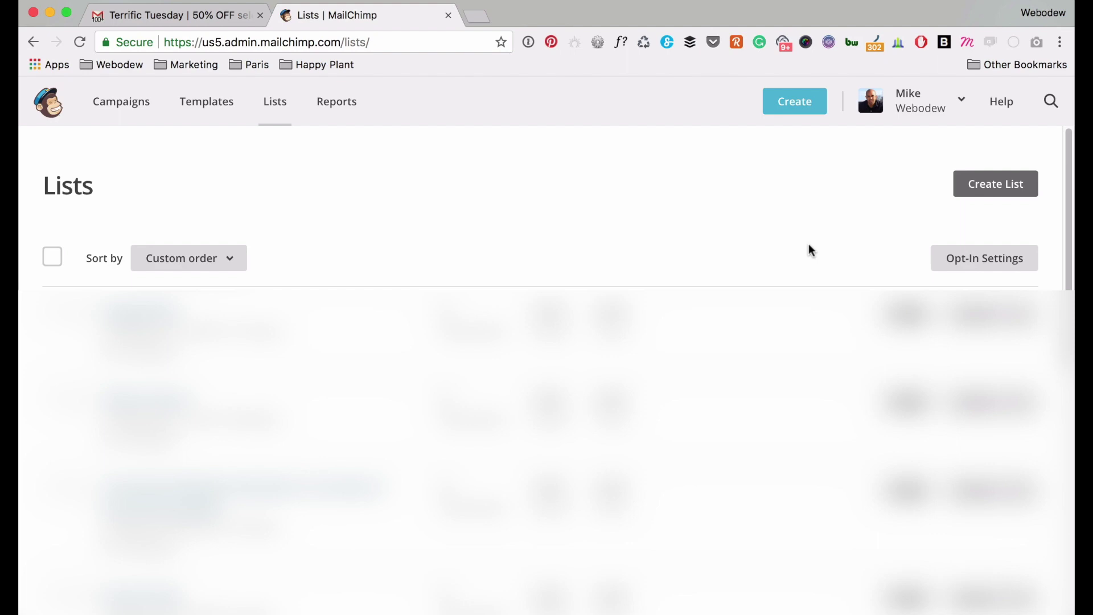
Start a new list named 'Webodew test'.
{"action": "left_click", "coordinate": [998, 191]}
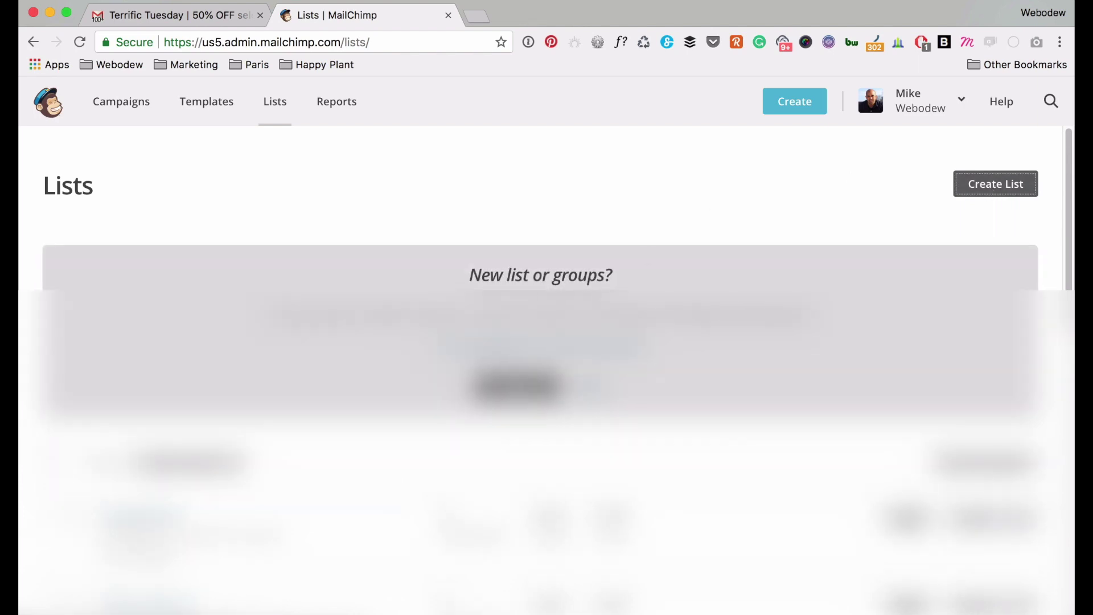
{"action": "left_click", "coordinate": [517, 388]}
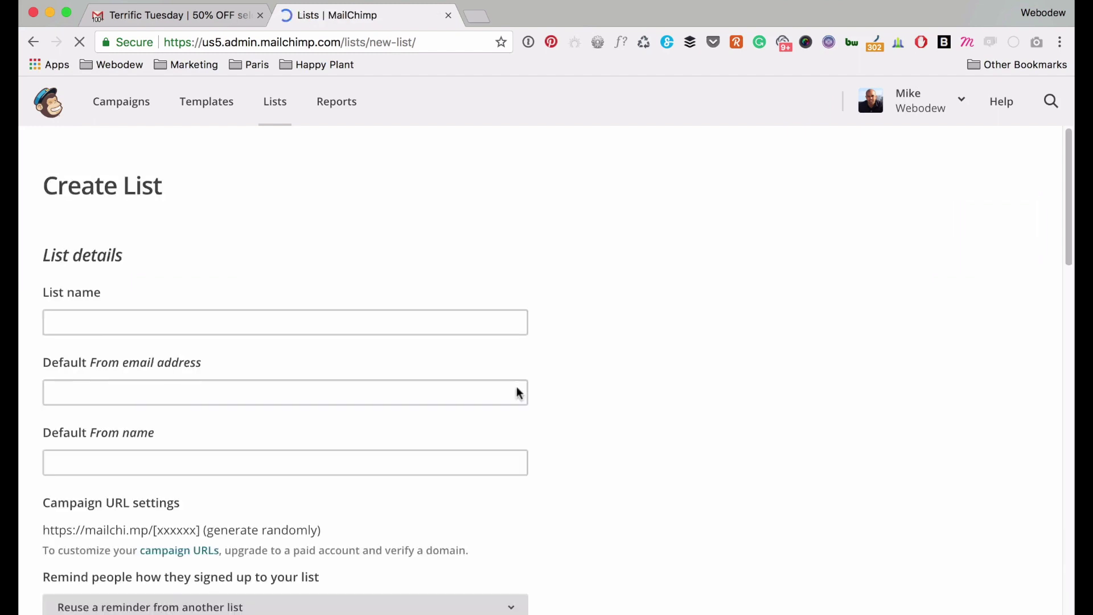
{"action": "left_click", "coordinate": [117, 324]}
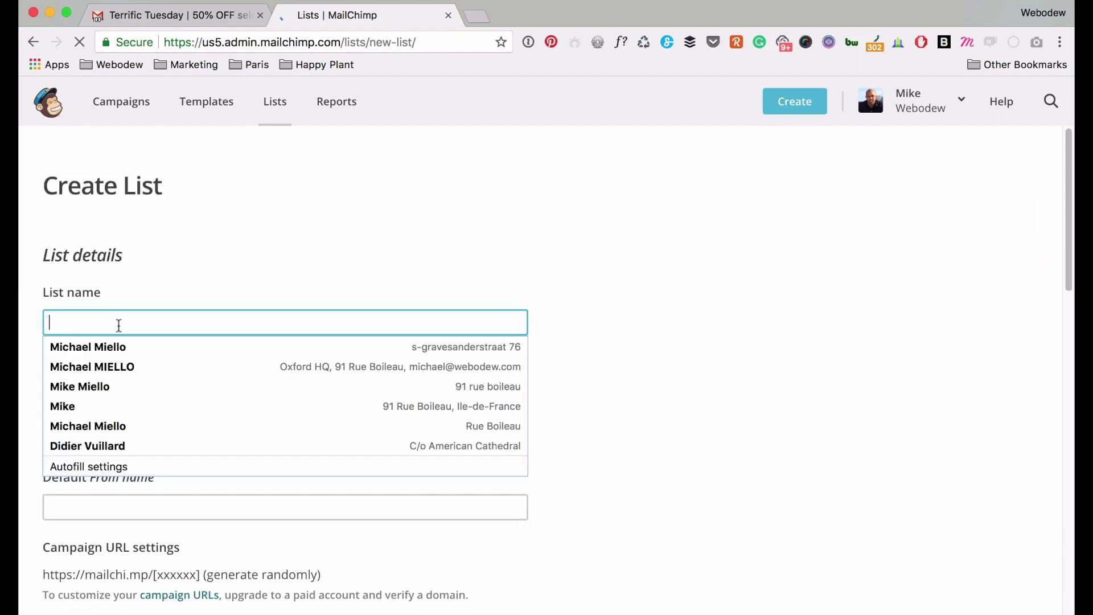
{"action": "type", "text": "Webo"}
{"action": "key", "text": "Down"}
{"action": "key", "text": "Down"}
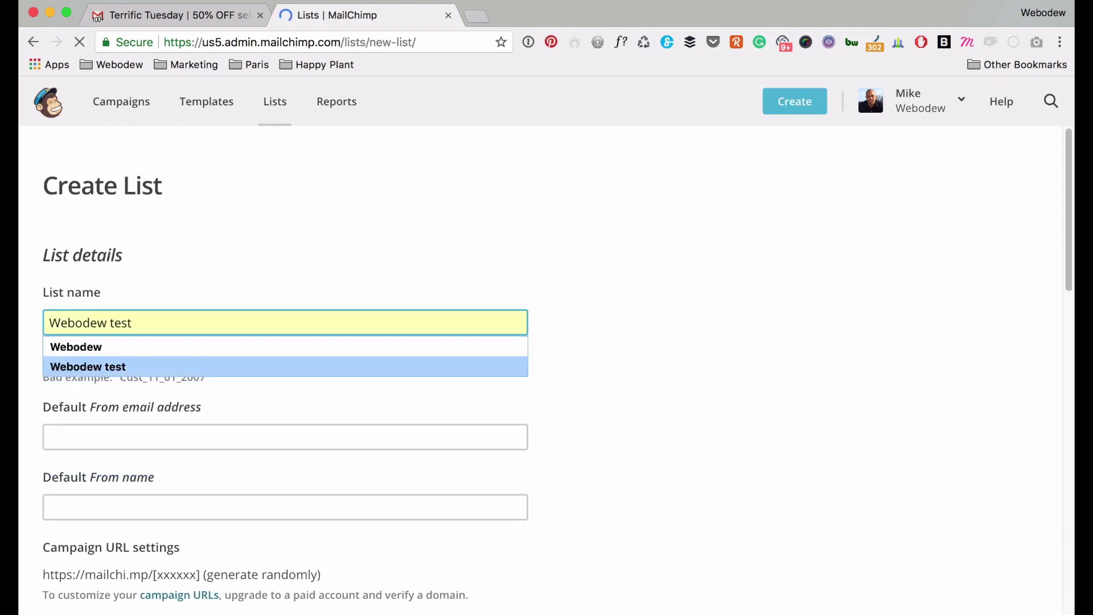
{"action": "key", "text": "Return"}
Fill in the list's default sender email address and sender name.
{"action": "left_click", "coordinate": [78, 436]}
{"action": "left_click", "coordinate": [91, 418]}
{"action": "left_click", "coordinate": [79, 475]}
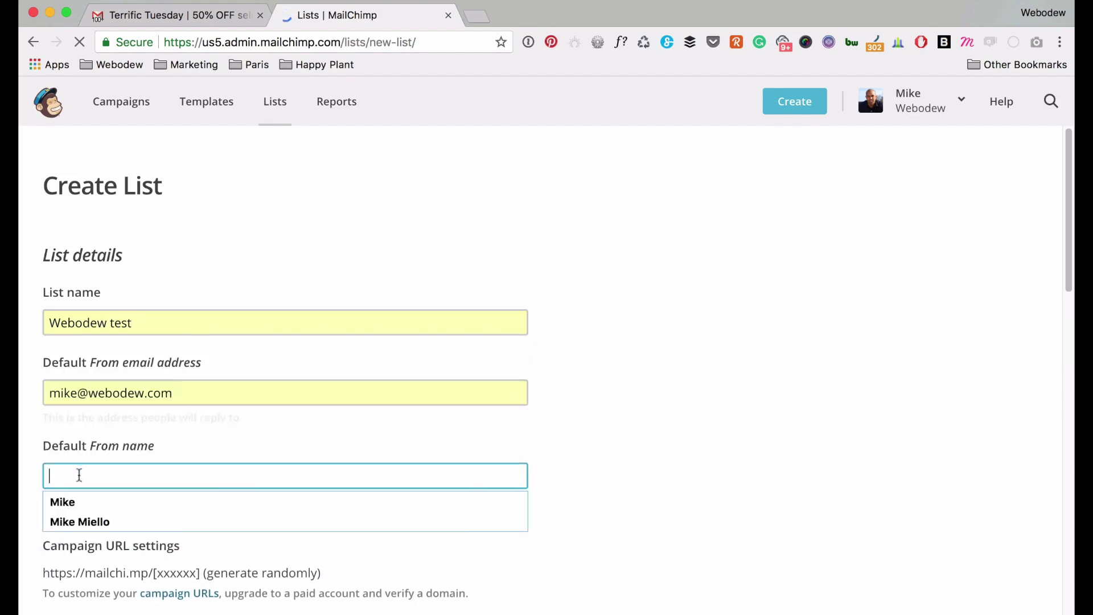
{"action": "key", "text": "Down"}
{"action": "key", "text": "Return"}
Set the signup reminder to say subscribers opted in at our website, then save the list.
{"action": "key", "text": "Tab"}
{"action": "type", "text": "You're "}
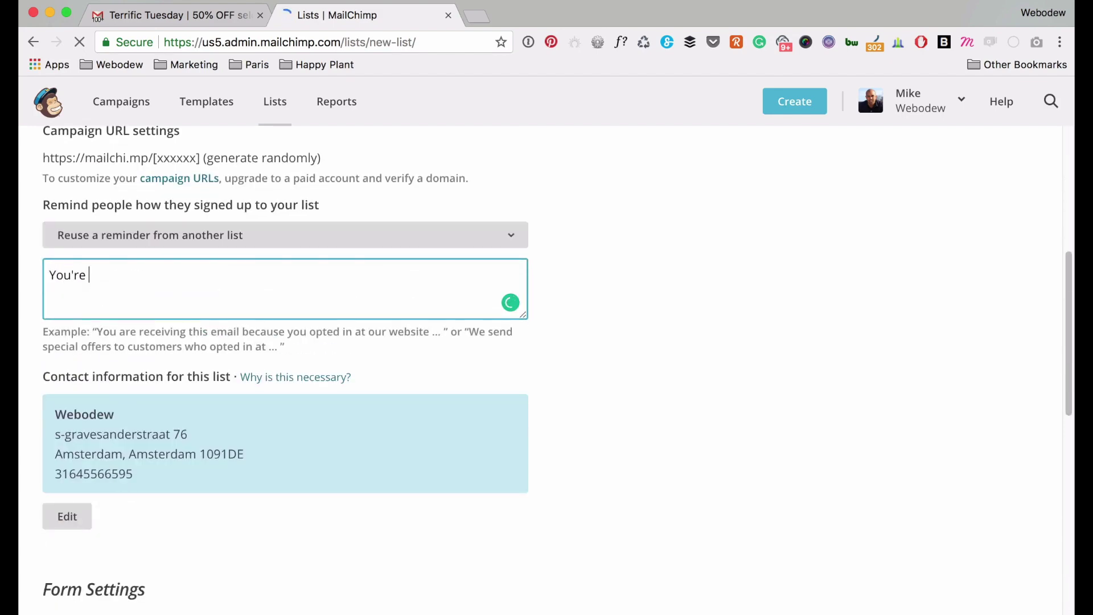
{"action": "type", "text": "receiving this because it"}
{"action": "key", "text": "BackSpace"}
{"action": "key", "text": "BackSpace"}
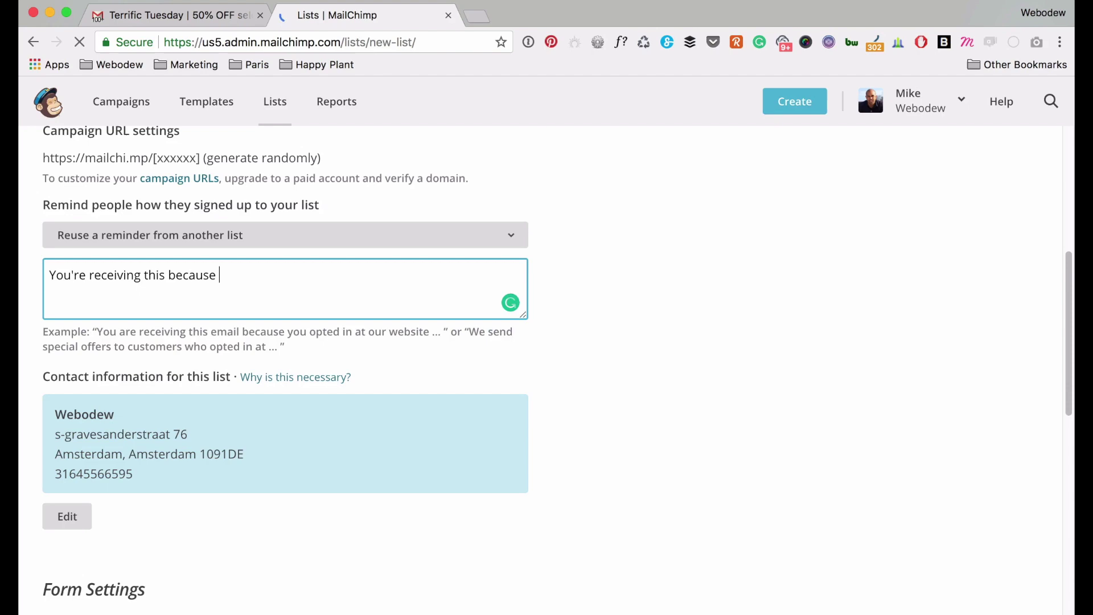
{"action": "type", "text": "you opted in at our website"}
{"action": "scroll", "coordinate": [90, 373], "scroll_direction": "down", "scroll_amount": 7}
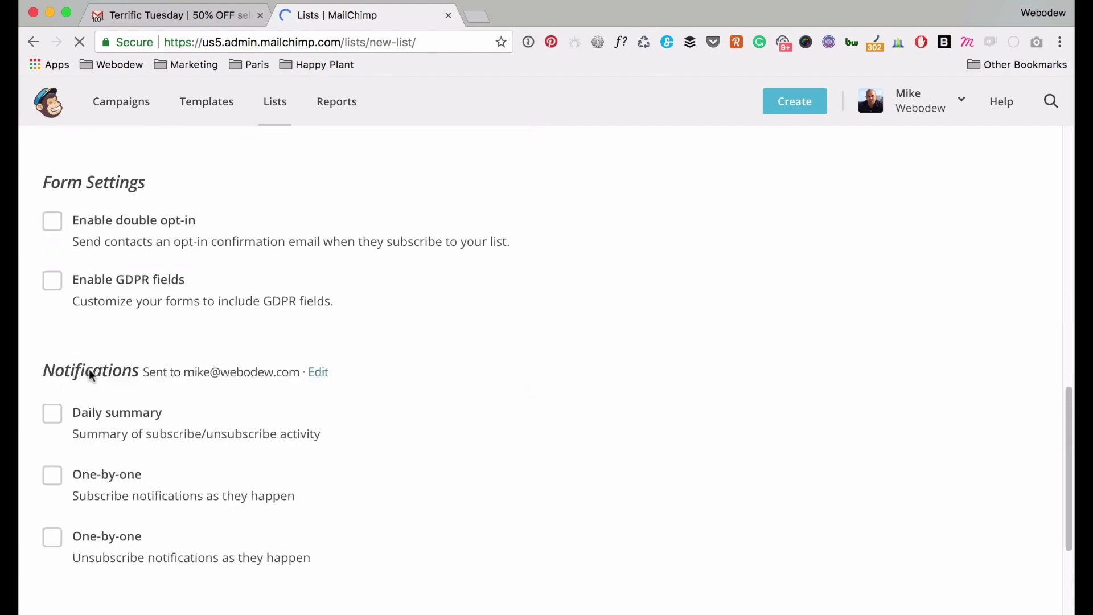
{"action": "scroll", "coordinate": [90, 375], "scroll_direction": "down", "scroll_amount": 5}
{"action": "left_click", "coordinate": [81, 379]}
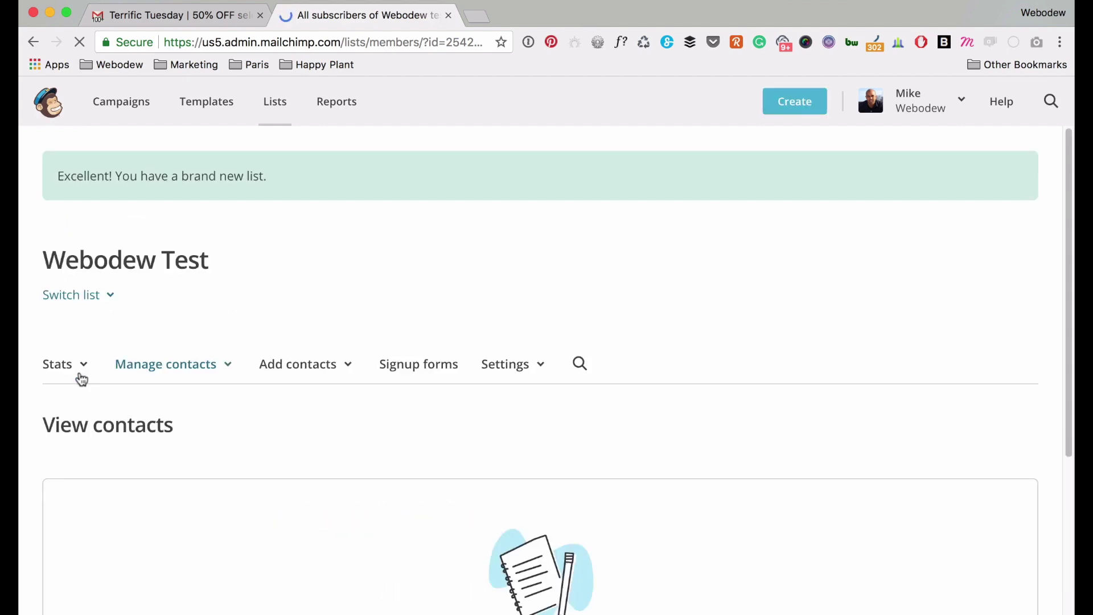
Open the list's Form builder and expand the Forms and response emails dropdown.
{"action": "left_click", "coordinate": [436, 357]}
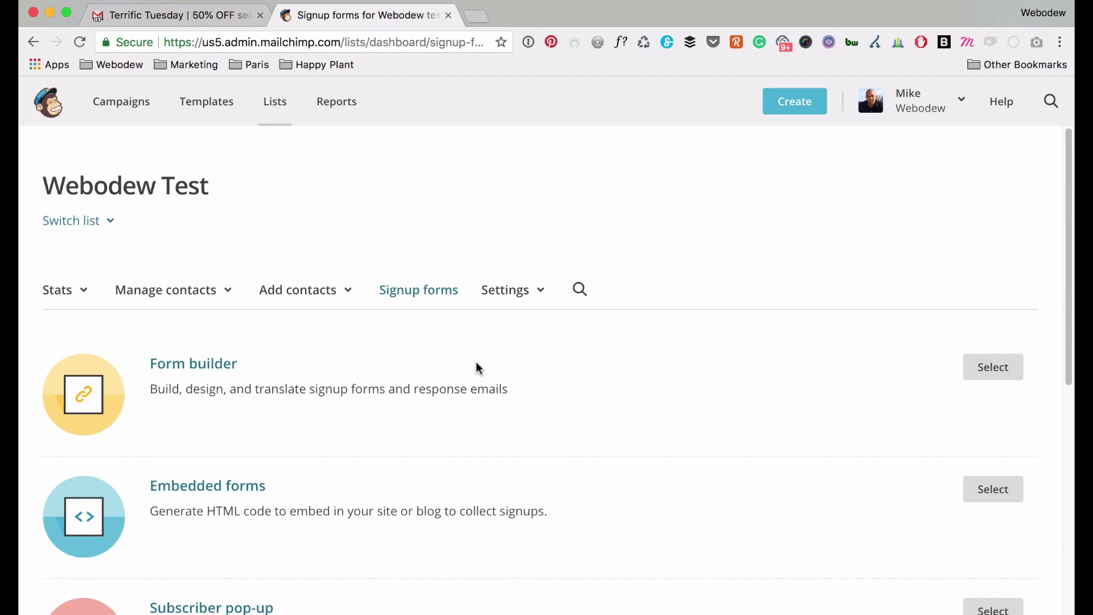
{"action": "left_click", "coordinate": [985, 373]}
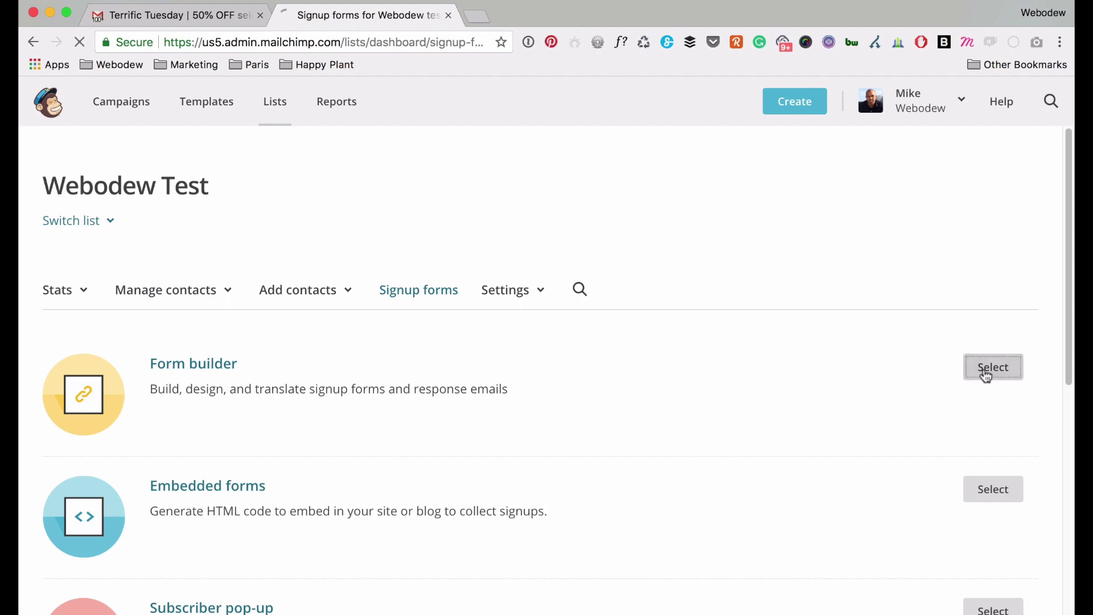
{"action": "scroll", "coordinate": [881, 398], "scroll_direction": "down", "scroll_amount": 2}
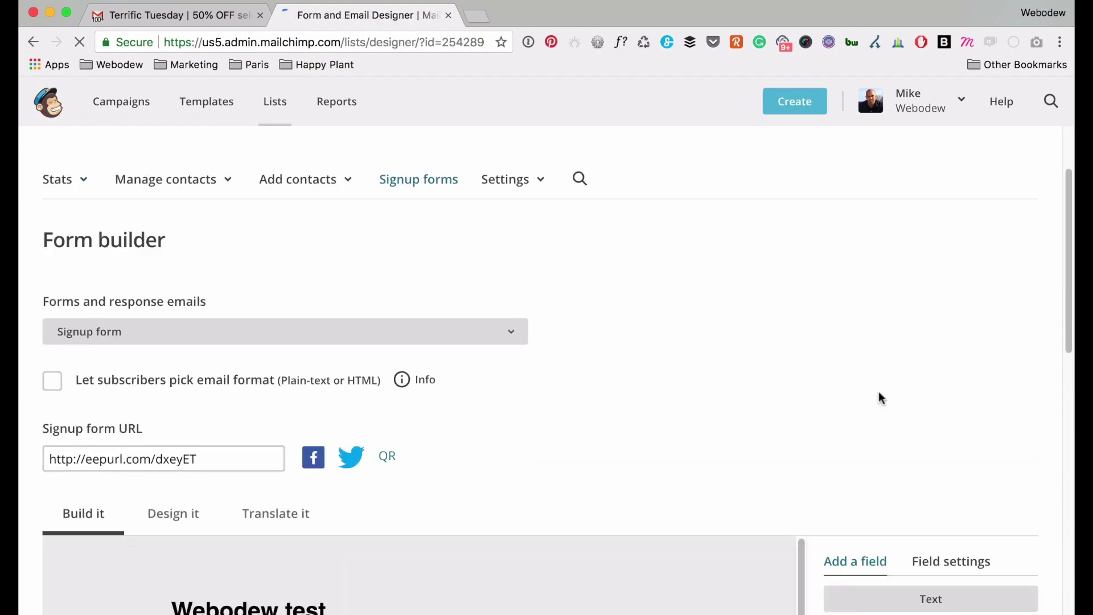
{"action": "scroll", "coordinate": [820, 373], "scroll_direction": "down", "scroll_amount": 1}
{"action": "left_click", "coordinate": [511, 307]}
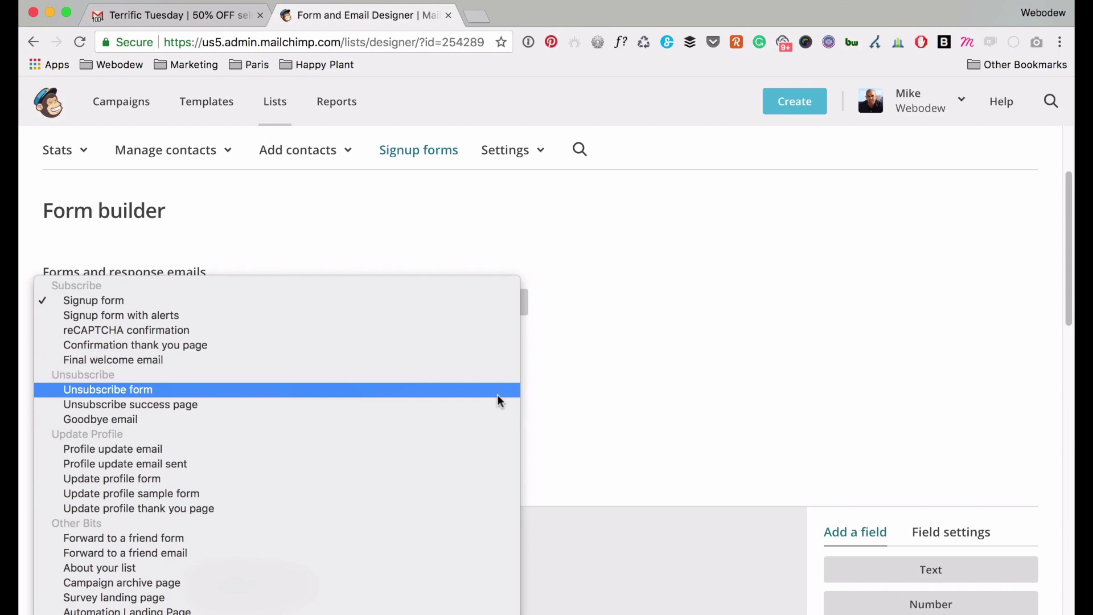
Keep Signup form selected and copy its signup form URL.
{"action": "left_click", "coordinate": [680, 357]}
{"action": "scroll", "coordinate": [537, 336], "scroll_direction": "down", "scroll_amount": 2}
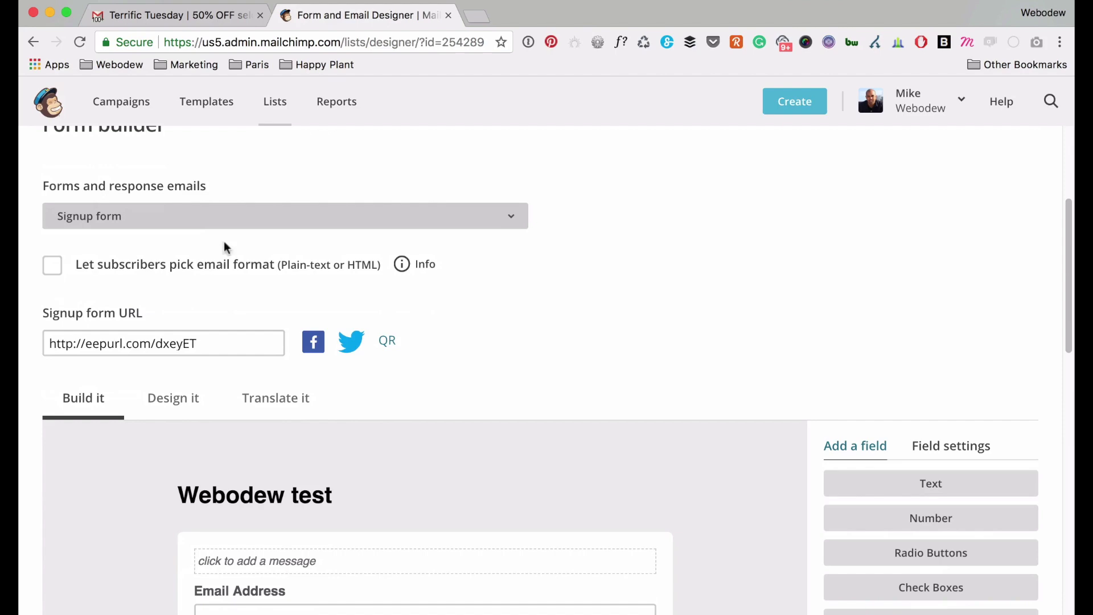
{"action": "scroll", "coordinate": [196, 234], "scroll_direction": "down", "scroll_amount": 8}
{"action": "scroll", "coordinate": [199, 236], "scroll_direction": "down", "scroll_amount": 6}
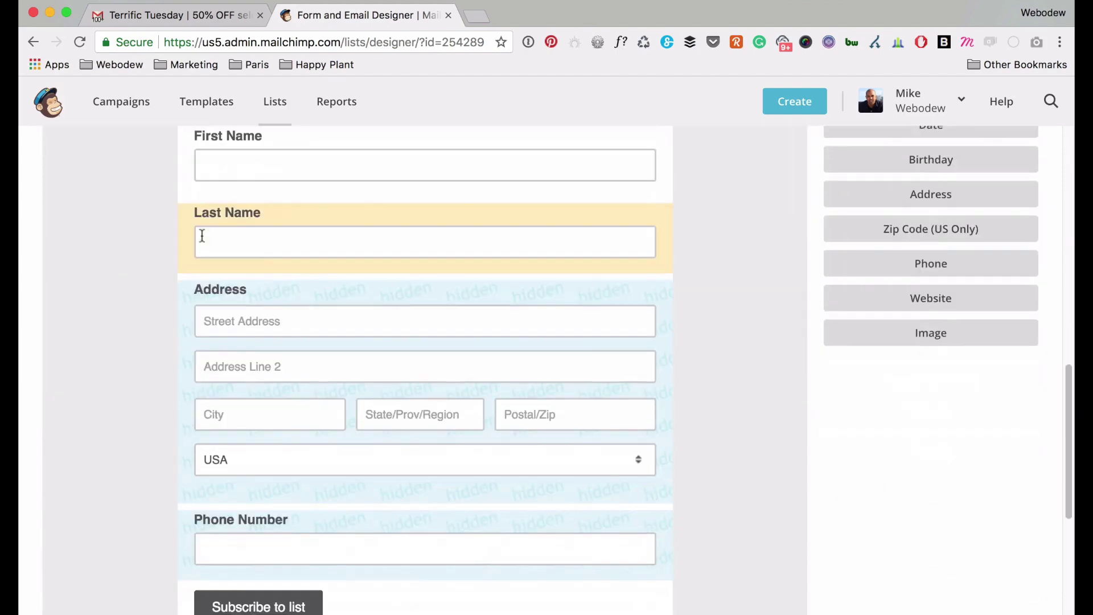
{"action": "scroll", "coordinate": [200, 239], "scroll_direction": "up", "scroll_amount": 8}
{"action": "scroll", "coordinate": [228, 285], "scroll_direction": "down", "scroll_amount": 1}
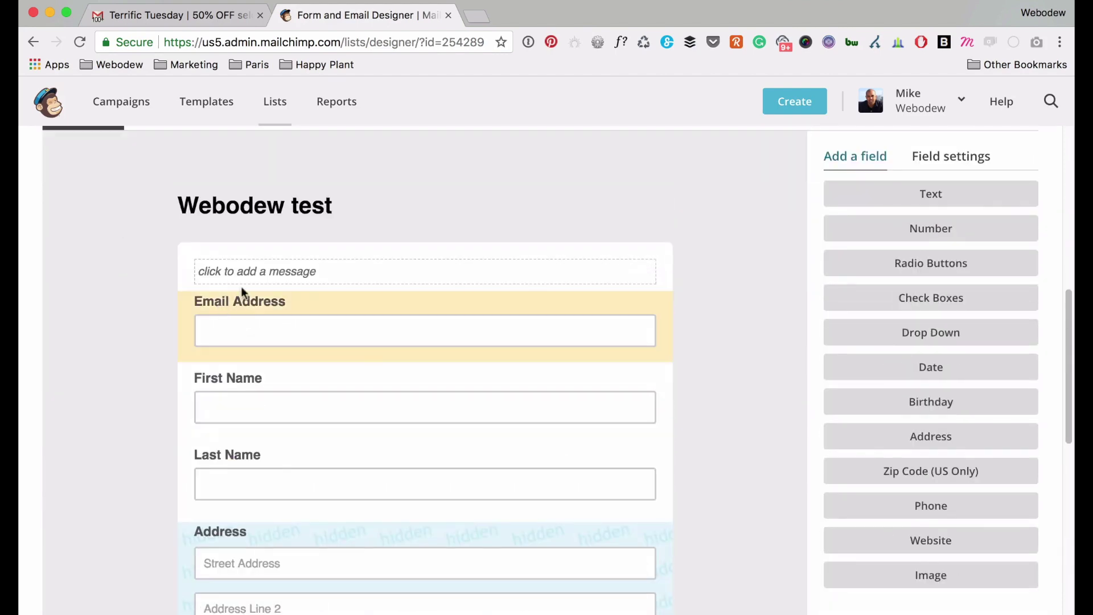
{"action": "scroll", "coordinate": [329, 268], "scroll_direction": "up", "scroll_amount": 3}
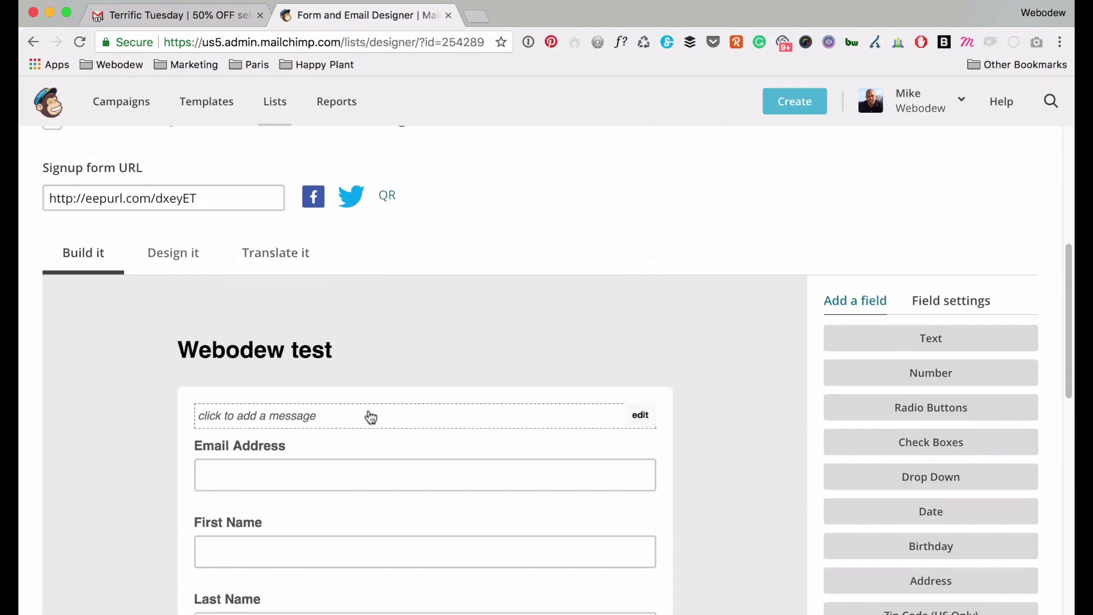
{"action": "scroll", "coordinate": [431, 514], "scroll_direction": "down", "scroll_amount": 1}
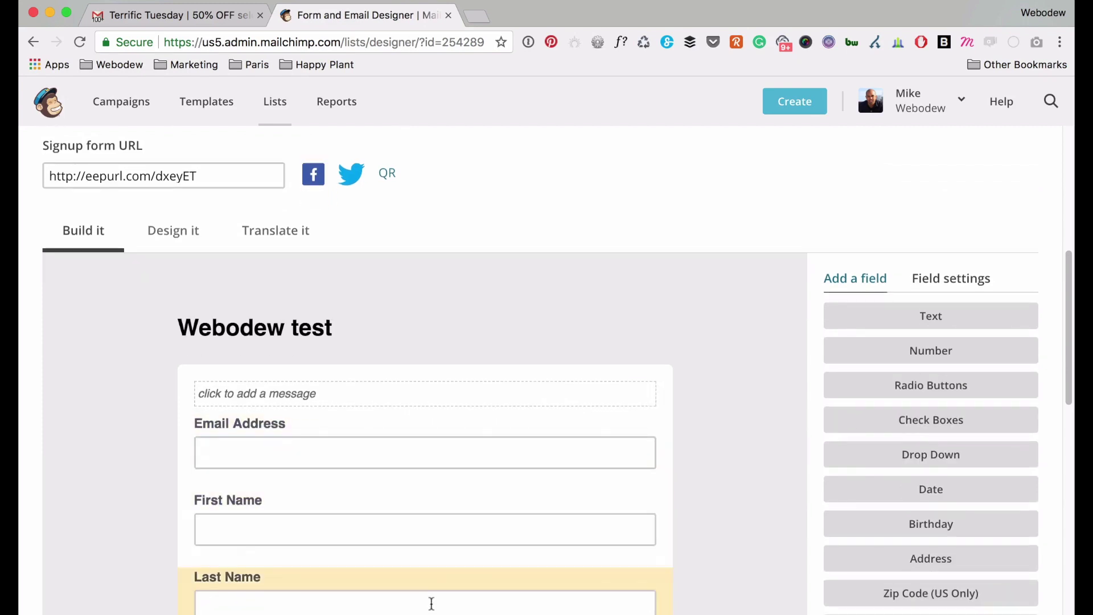
{"action": "scroll", "coordinate": [149, 285], "scroll_direction": "up", "scroll_amount": 1}
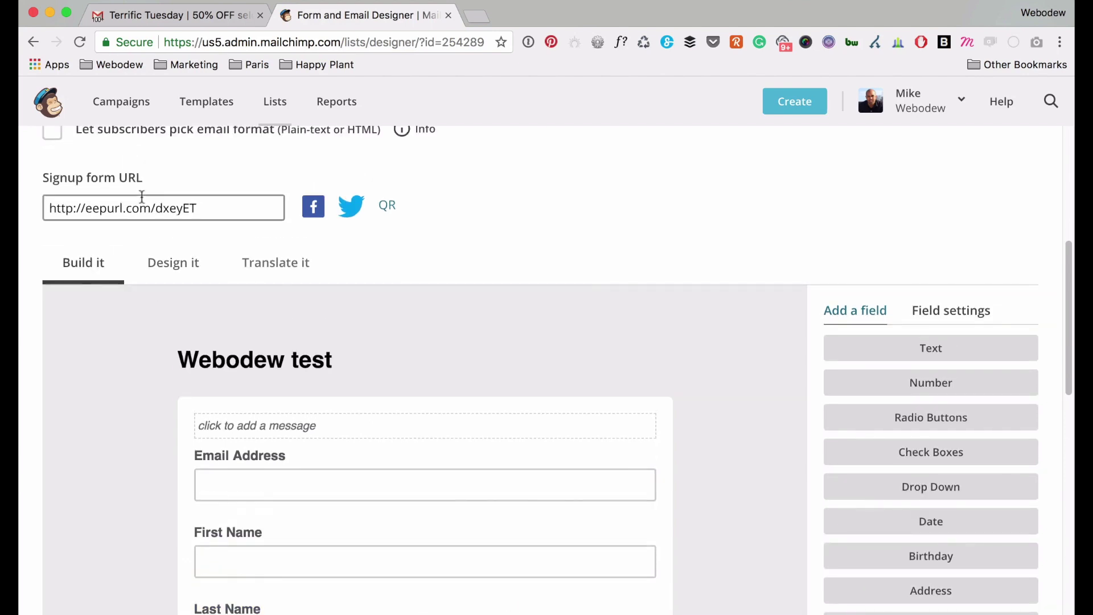
{"action": "left_click", "coordinate": [143, 207]}
{"action": "key", "text": "super+c"}
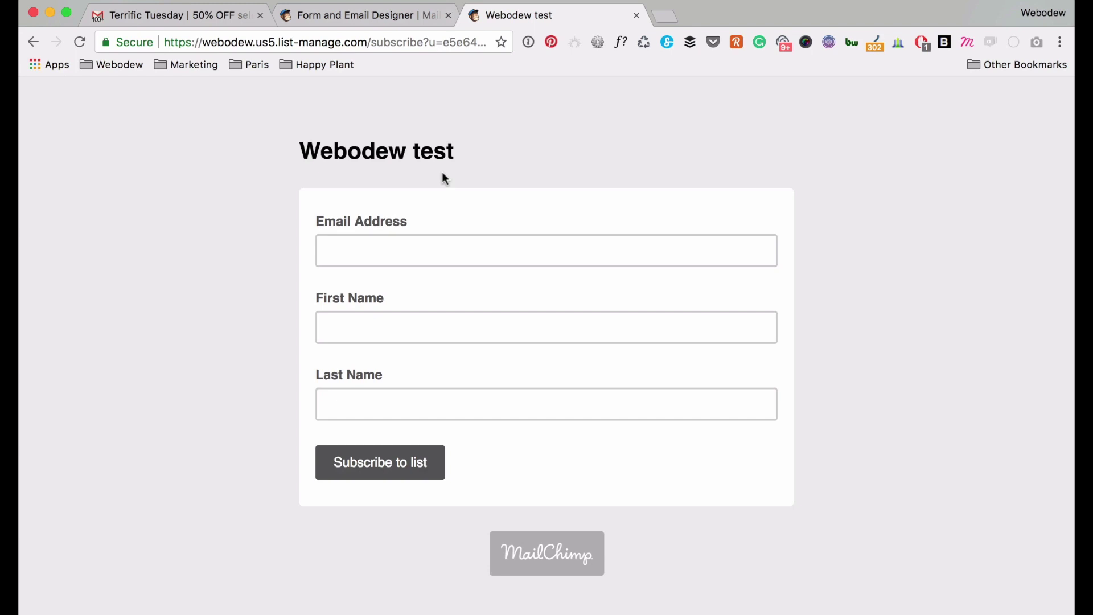
Back in the form builder, switch to editing the Final welcome email.
{"action": "left_click", "coordinate": [357, 17]}
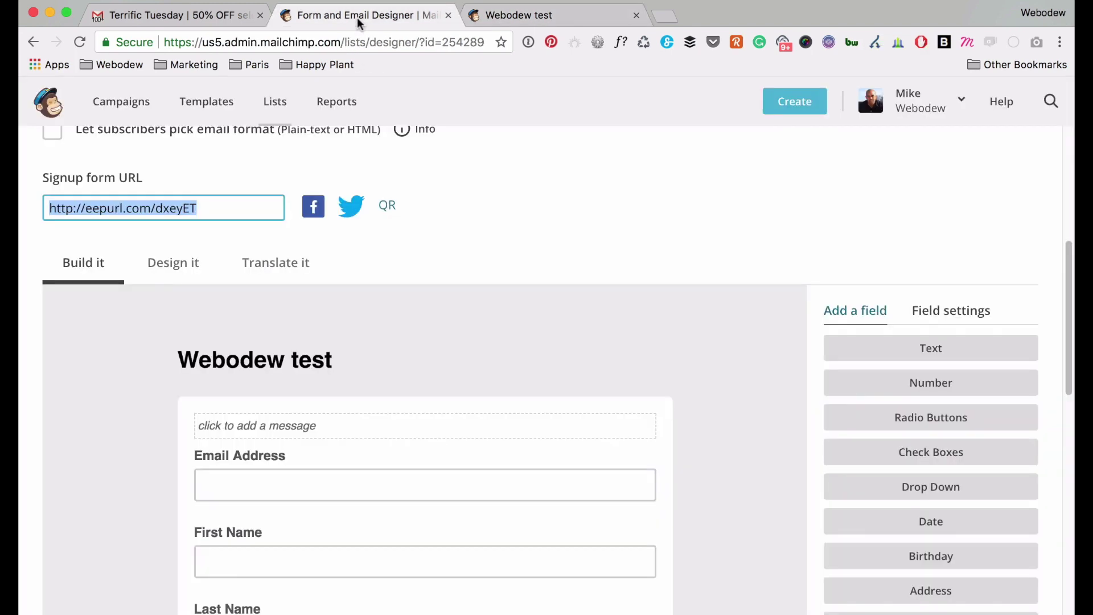
{"action": "scroll", "coordinate": [408, 179], "scroll_direction": "up", "scroll_amount": 3}
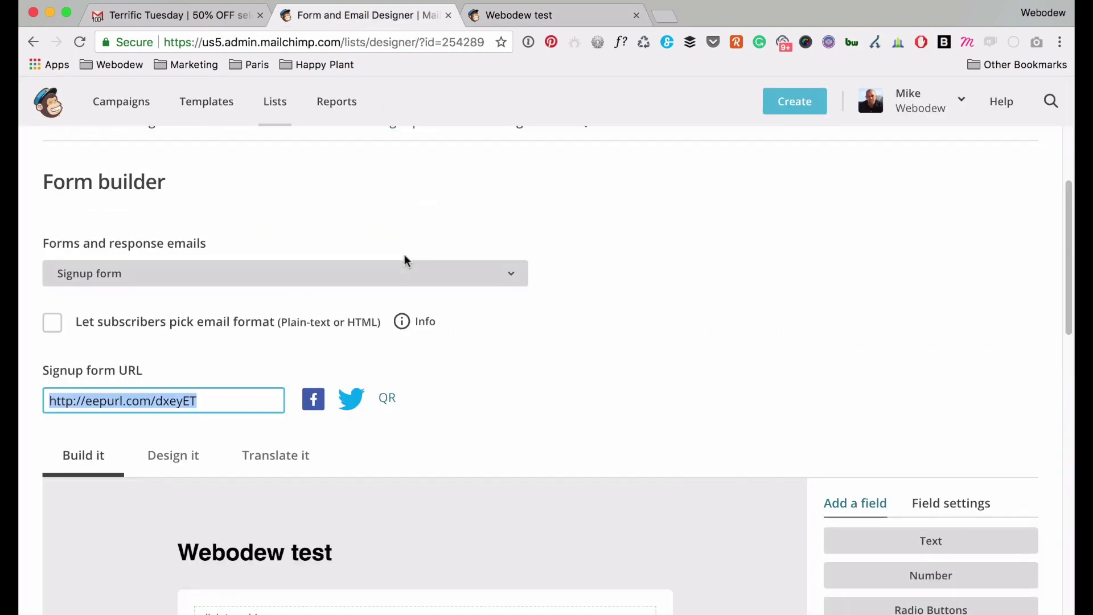
{"action": "left_click", "coordinate": [455, 273]}
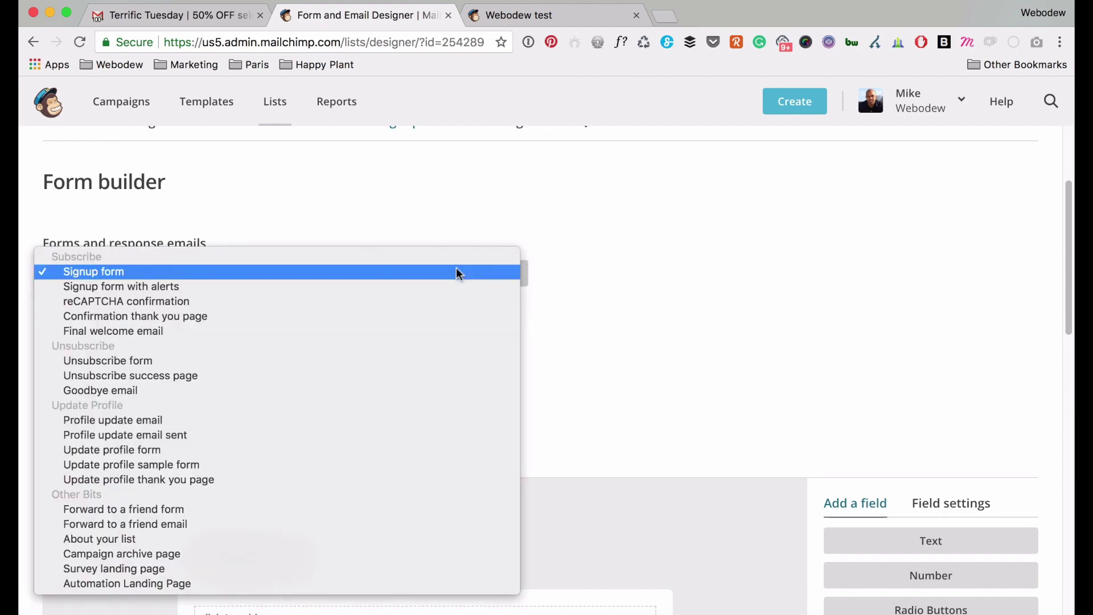
{"action": "left_click", "coordinate": [442, 332]}
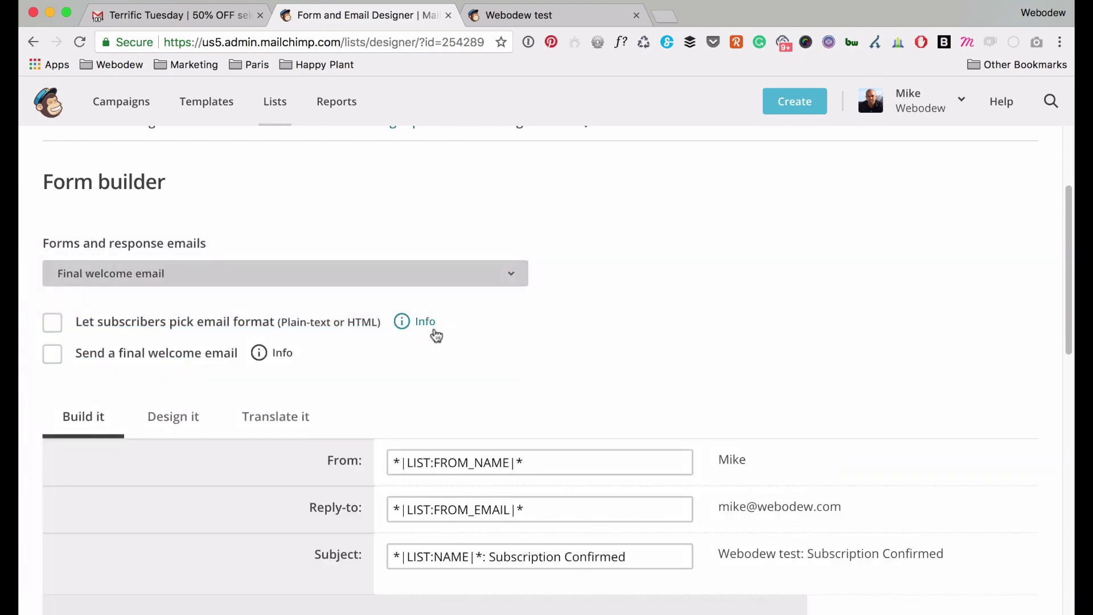
Turn on sending the final welcome email and scroll down to its confirmation message.
{"action": "scroll", "coordinate": [408, 341], "scroll_direction": "down", "scroll_amount": 1}
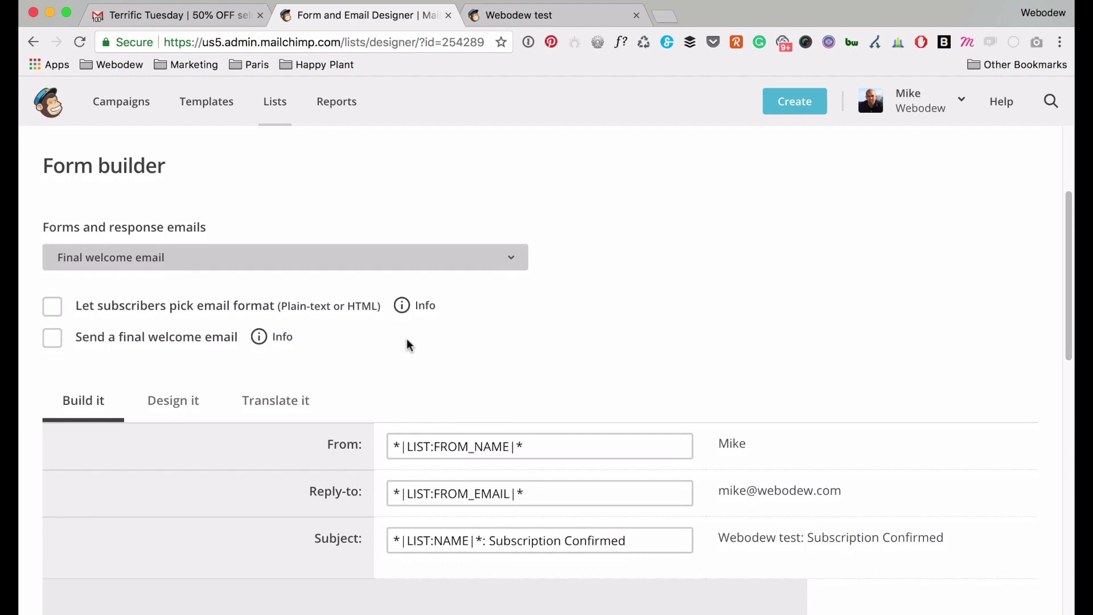
{"action": "left_click", "coordinate": [53, 344]}
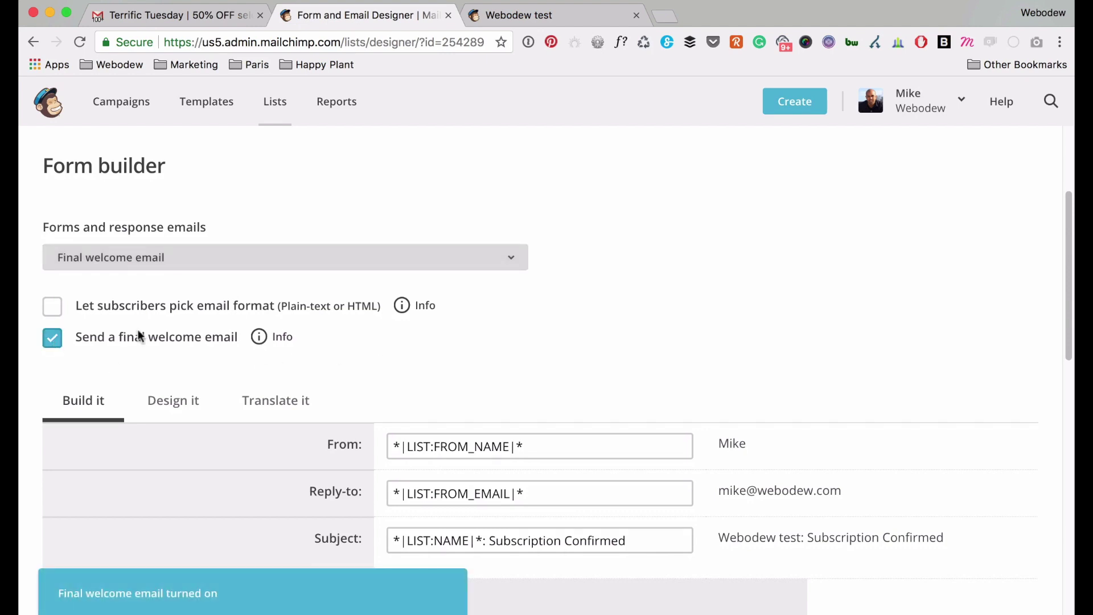
{"action": "scroll", "coordinate": [138, 329], "scroll_direction": "down", "scroll_amount": 3}
{"action": "scroll", "coordinate": [161, 289], "scroll_direction": "down", "scroll_amount": 10}
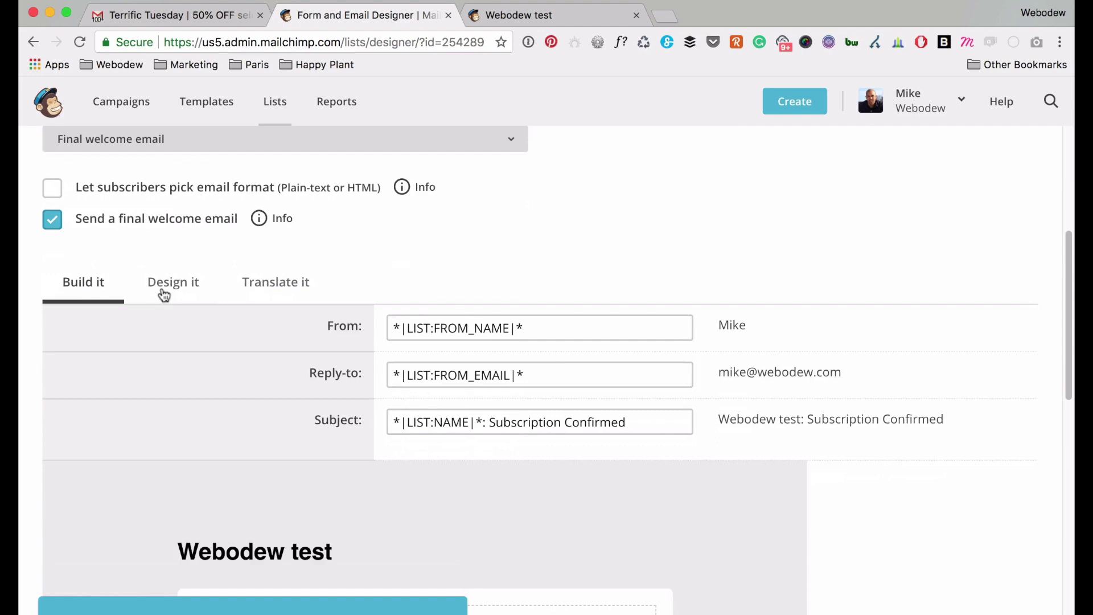
{"action": "scroll", "coordinate": [161, 293], "scroll_direction": "down", "scroll_amount": 2}
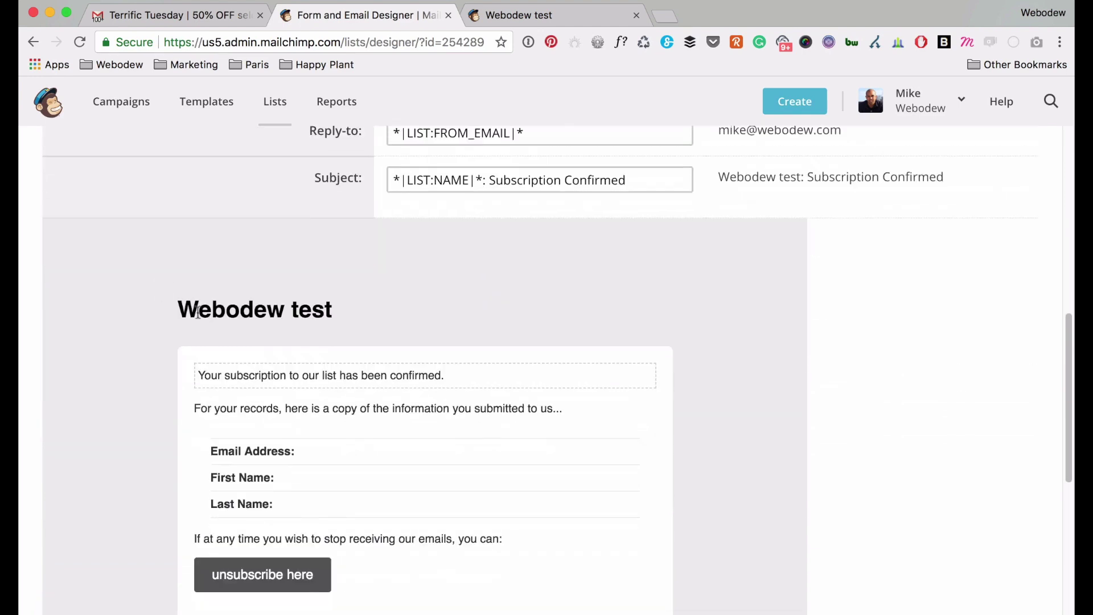
Replace the confirmation sentence with 'Awesome! Welcome to the group! As you're just starting out, let's get you to speed.'.
{"action": "left_click", "coordinate": [226, 378]}
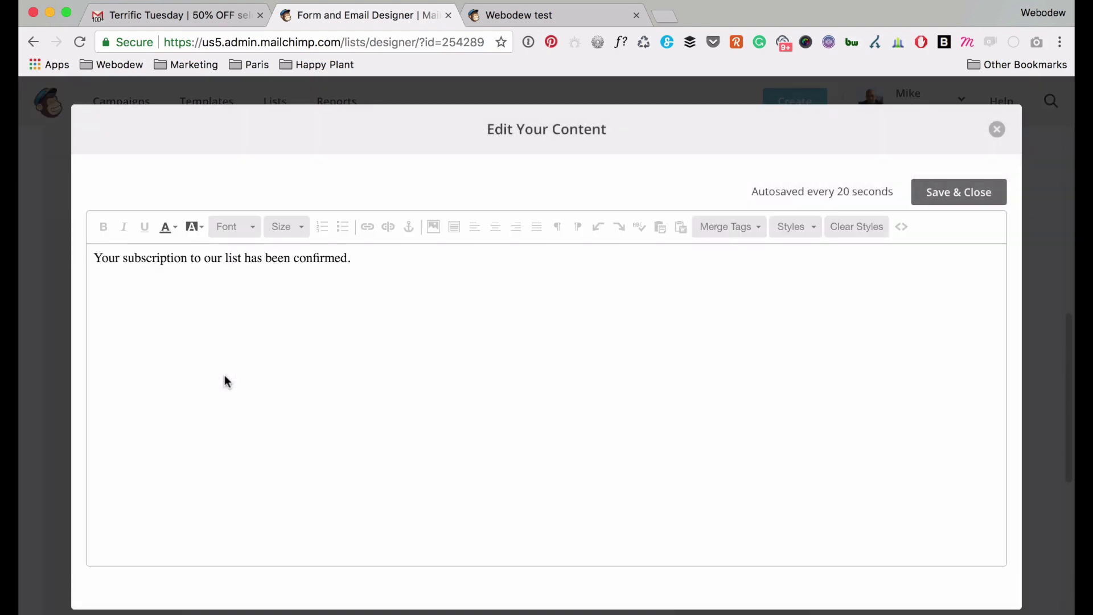
{"action": "left_click_drag", "start_coordinate": [351, 259], "coordinate": [85, 244]}
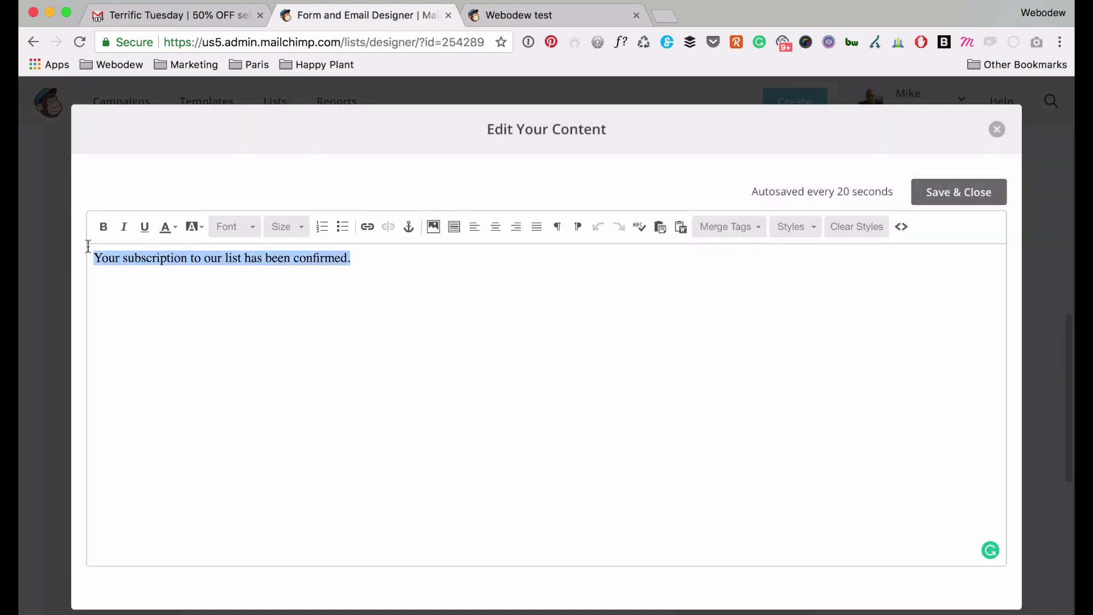
{"action": "type", "text": "You're"}
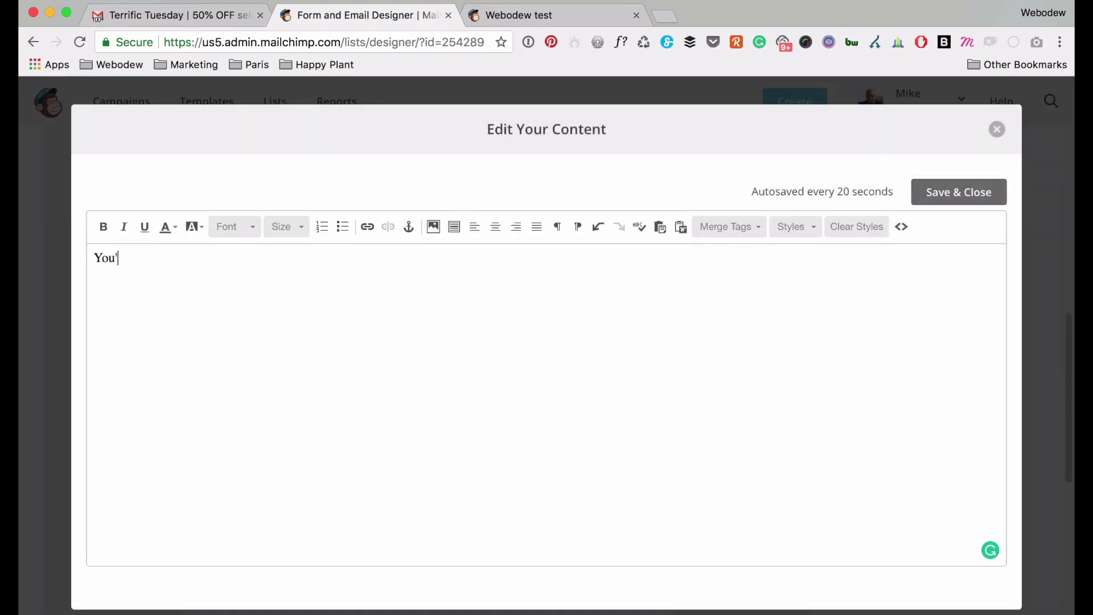
{"action": "key", "text": "BackSpace"}
{"action": "key", "text": "BackSpace"}
{"action": "key", "text": "BackSpace"}
{"action": "key", "text": "BackSpace"}
{"action": "key", "text": "BackSpace"}
{"action": "key", "text": "BackSpace"}
{"action": "type", "text": "Awesome! Welcome abo"}
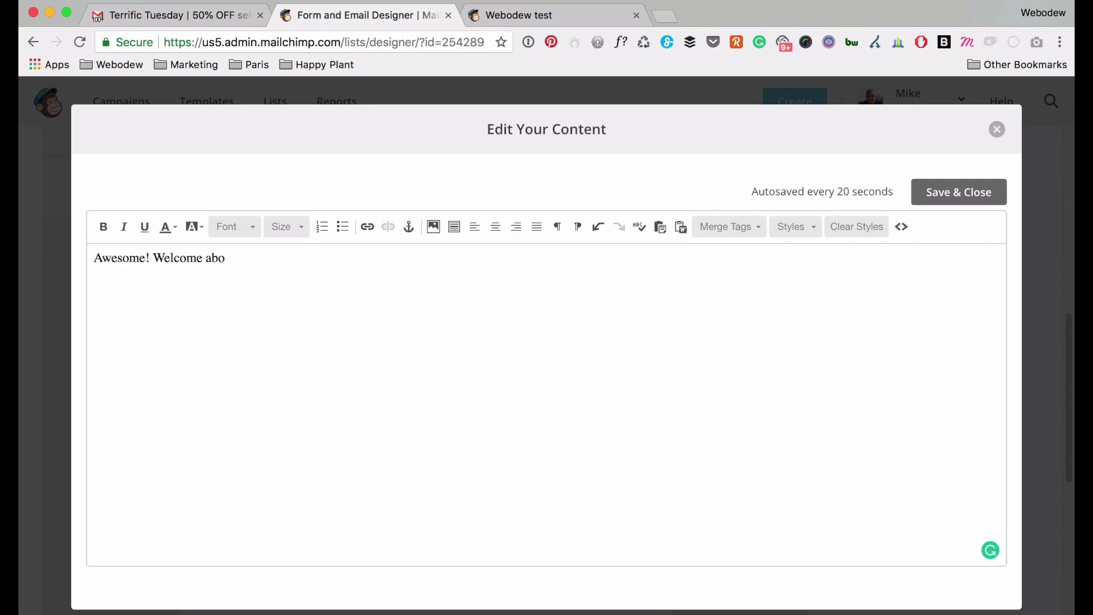
{"action": "type", "text": "e! Welcome a"}
{"action": "key", "text": "BackSpace"}
{"action": "type", "text": "to"}
{"action": "type", "text": " the "}
{"action": "type", "text": "g"}
{"action": "key", "text": "BackSpace"}
{"action": "type", "text": "group! As you're just starting out, let's get"}
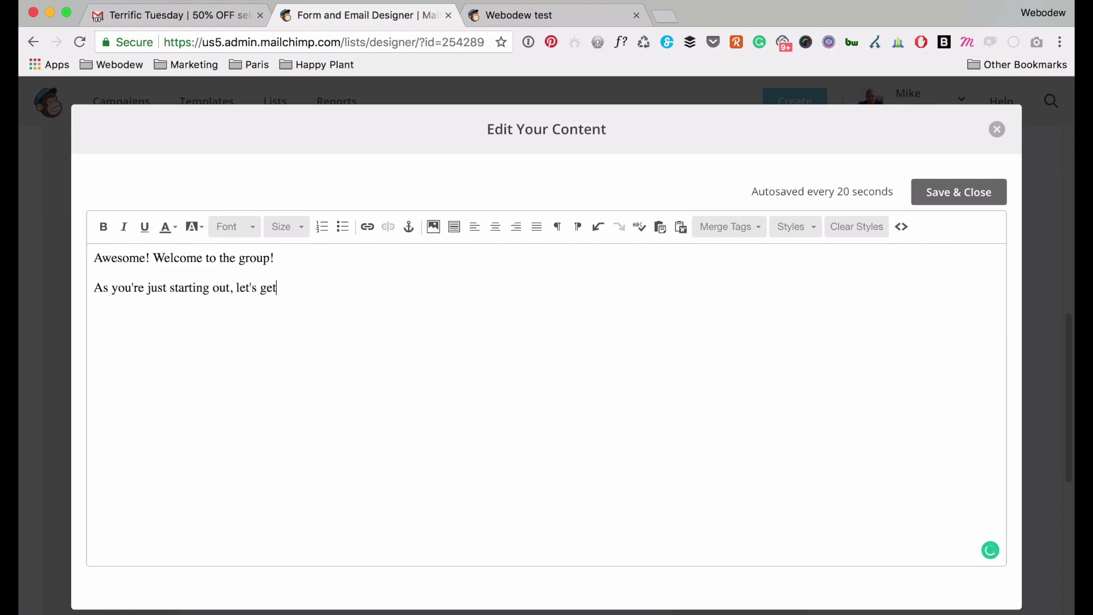
{"action": "type", "text": " you to speed."}
Add lines 'Here's my free ebook on how to speed up your website.' and 'Download Here'.
{"action": "key", "text": "Return"}
{"action": "type", "text": "Here's my free book"}
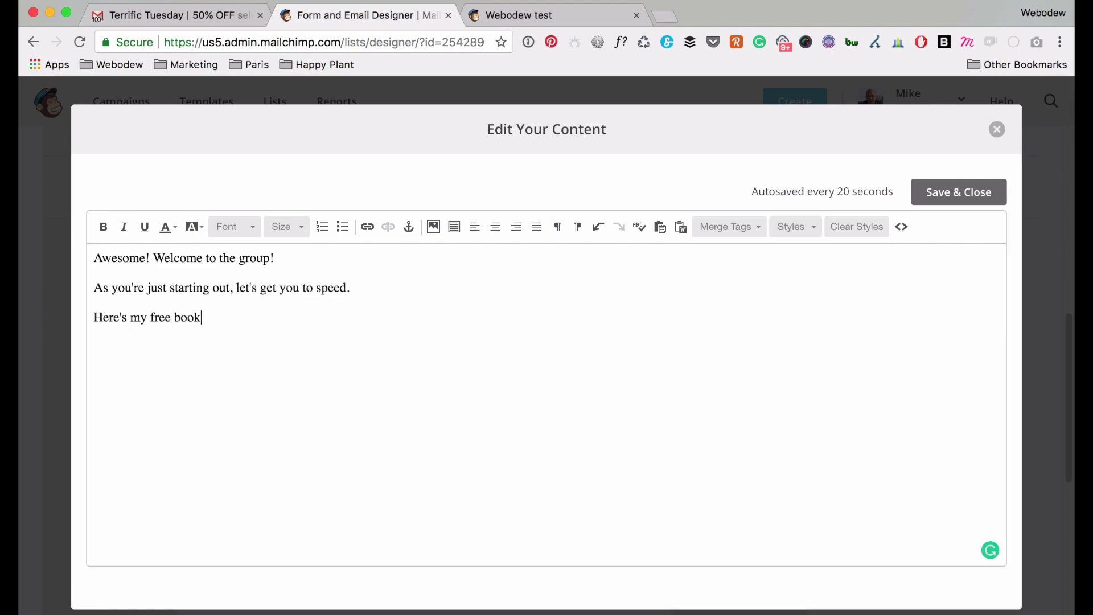
{"action": "key", "text": "BackSpace"}
{"action": "key", "text": "BackSpace"}
{"action": "key", "text": "BackSpace"}
{"action": "key", "text": "BackSpace"}
{"action": "type", "text": "ebook on how to speed up your website"}
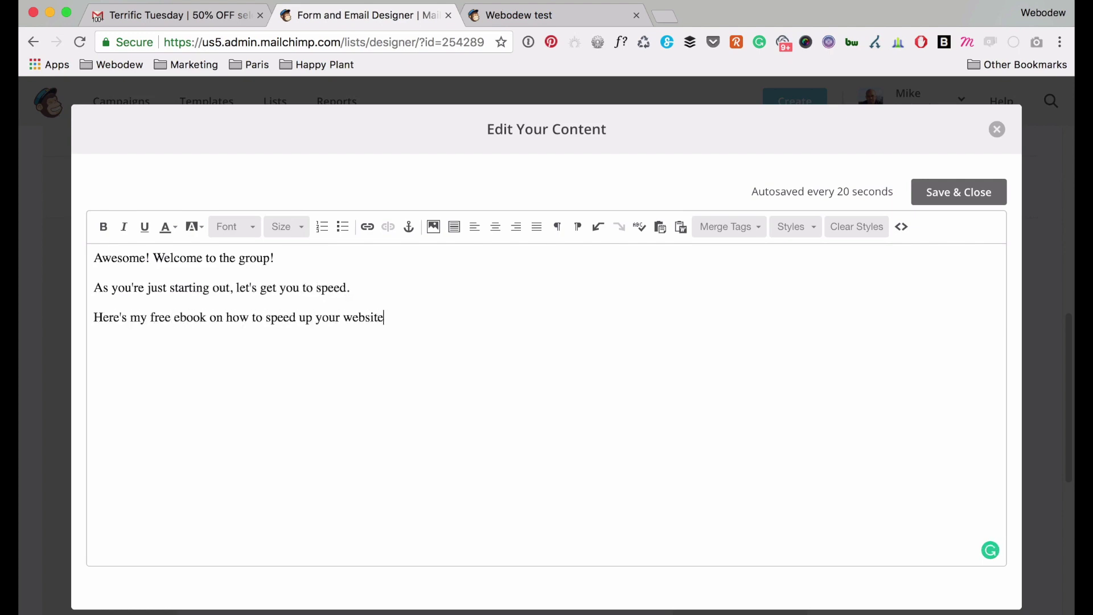
{"action": "type", "text": "."}
{"action": "key", "text": "Return"}
{"action": "type", "text": "Download Here"}
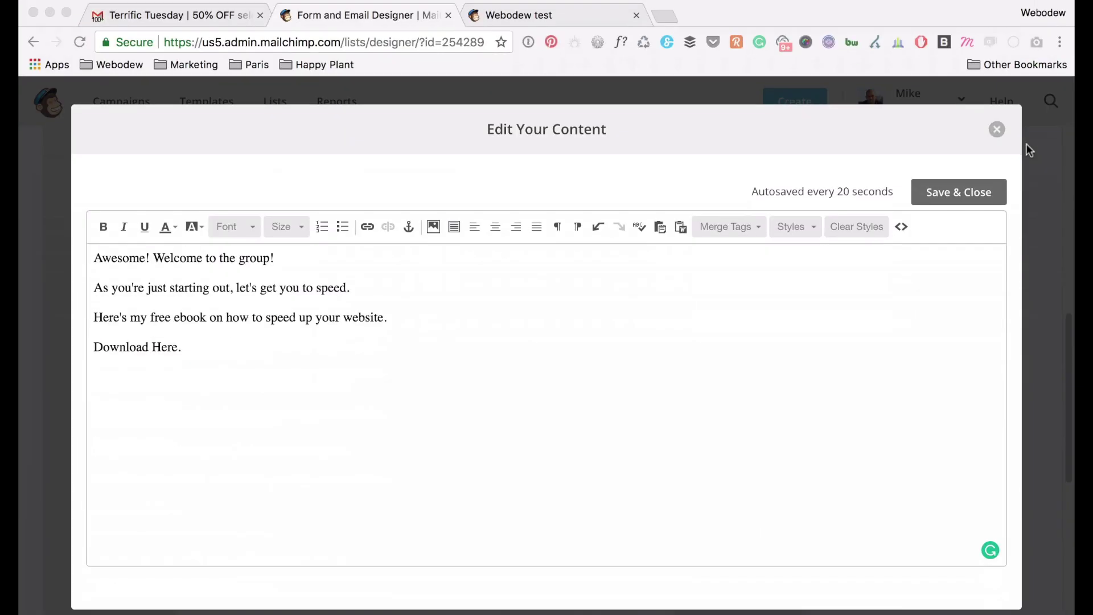
Scroll through the cover page of under-2-seconds-websites.pdf in Preview.
{"action": "scroll", "coordinate": [479, 270], "scroll_direction": "down", "scroll_amount": 5}
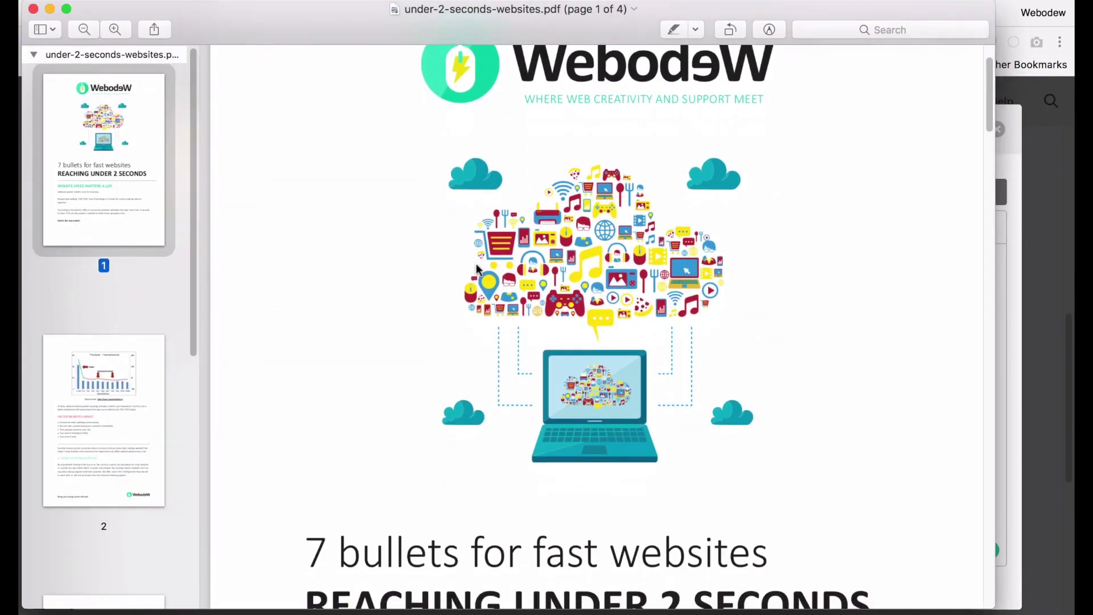
{"action": "scroll", "coordinate": [478, 270], "scroll_direction": "down", "scroll_amount": 4}
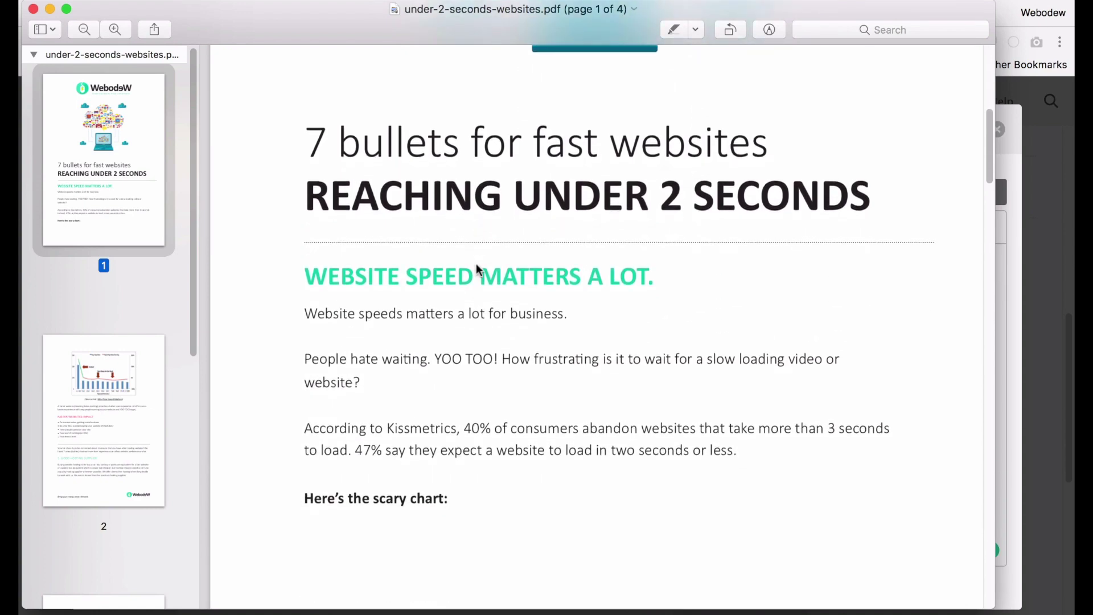
{"action": "scroll", "coordinate": [476, 263], "scroll_direction": "up", "scroll_amount": 8}
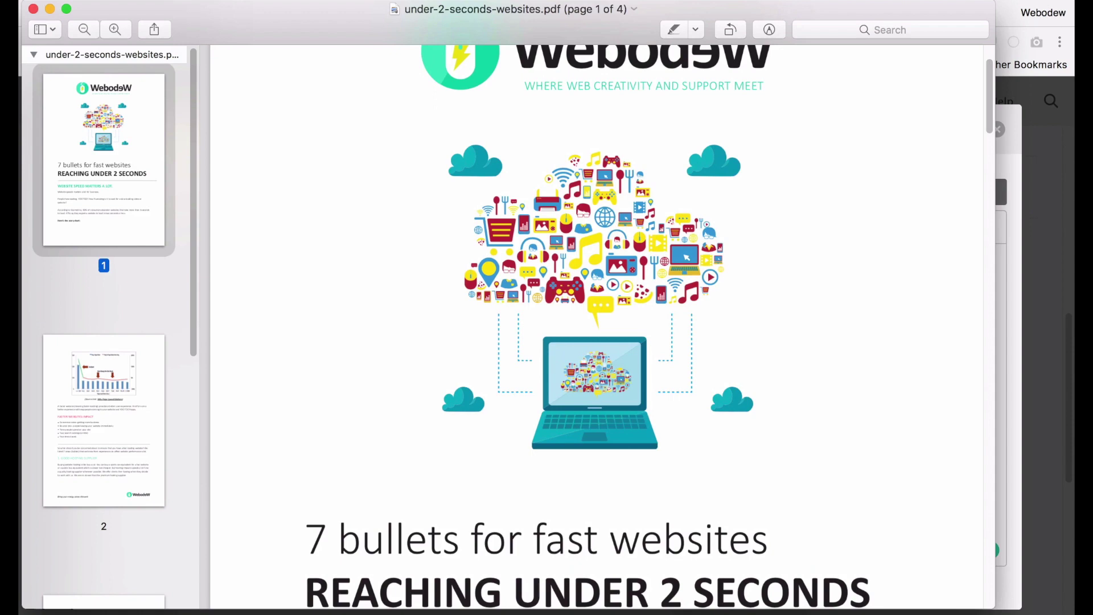
Close Preview, select 'Download Here' and choose File as its link target.
{"action": "left_click", "coordinate": [33, 9]}
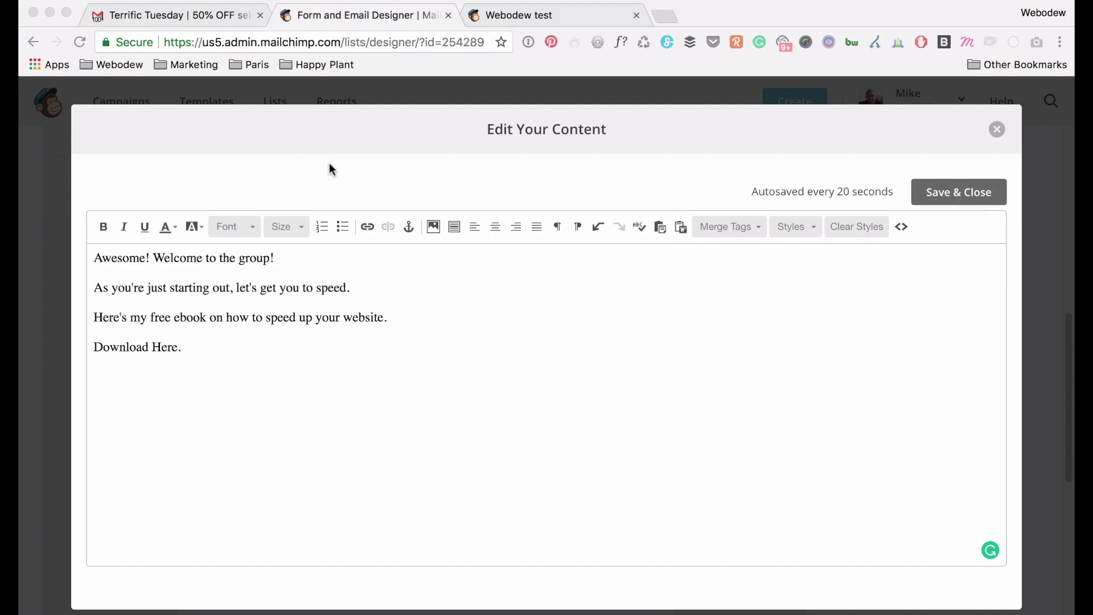
{"action": "left_click", "coordinate": [145, 367]}
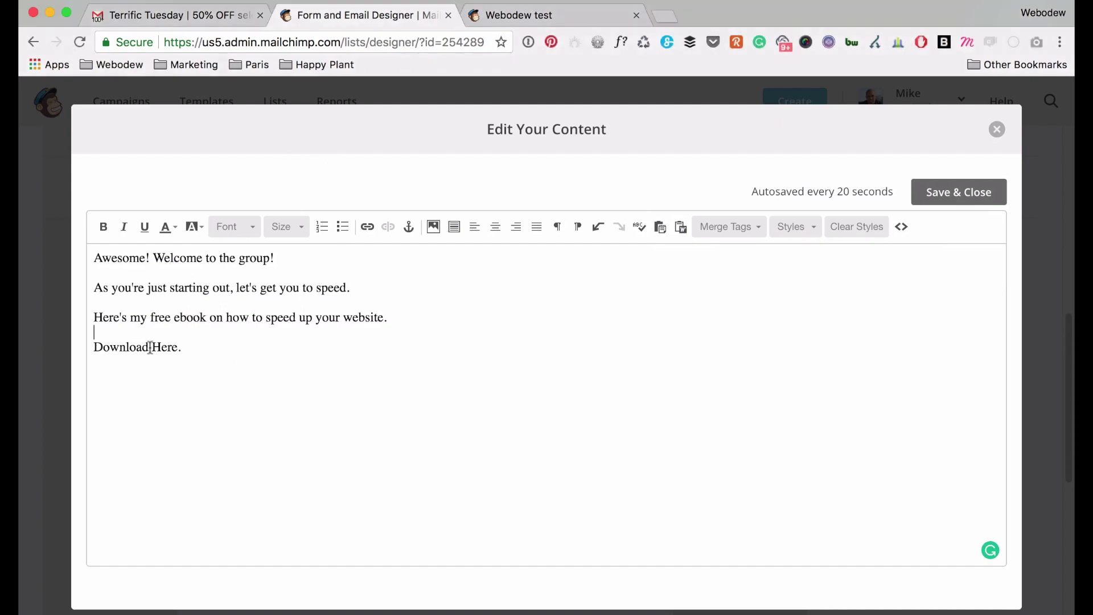
{"action": "left_click_drag", "start_coordinate": [177, 348], "coordinate": [95, 350]}
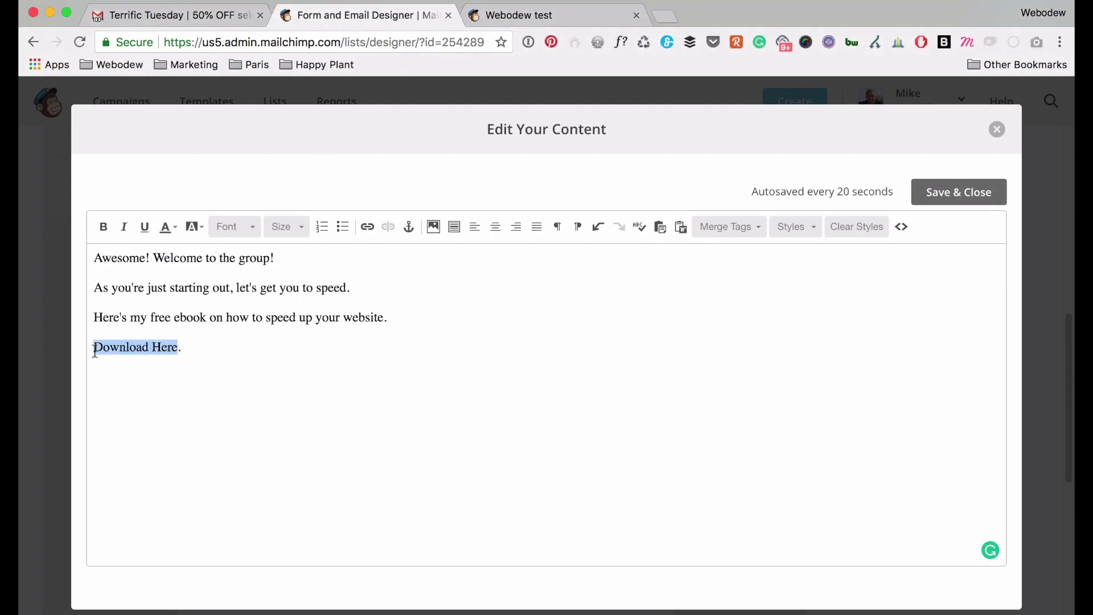
{"action": "left_click", "coordinate": [367, 227]}
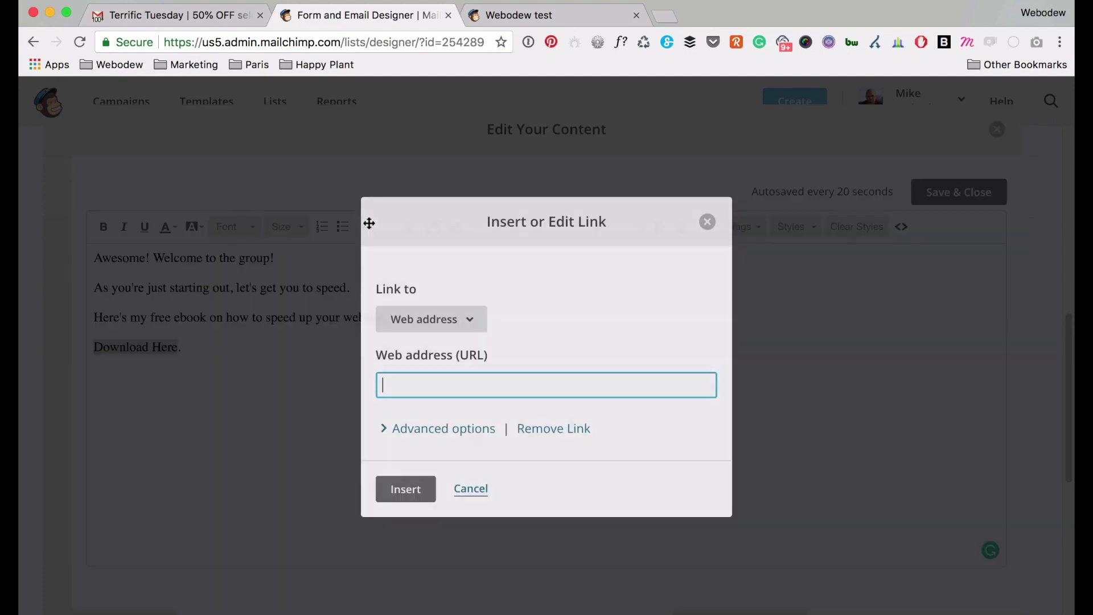
{"action": "left_click", "coordinate": [415, 318]}
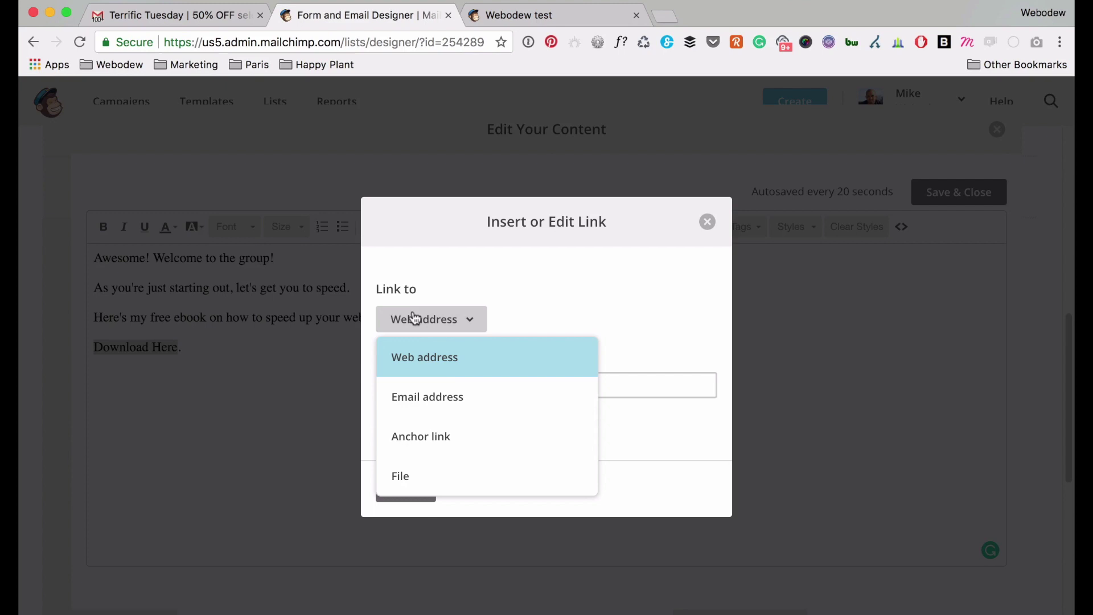
{"action": "left_click", "coordinate": [412, 476]}
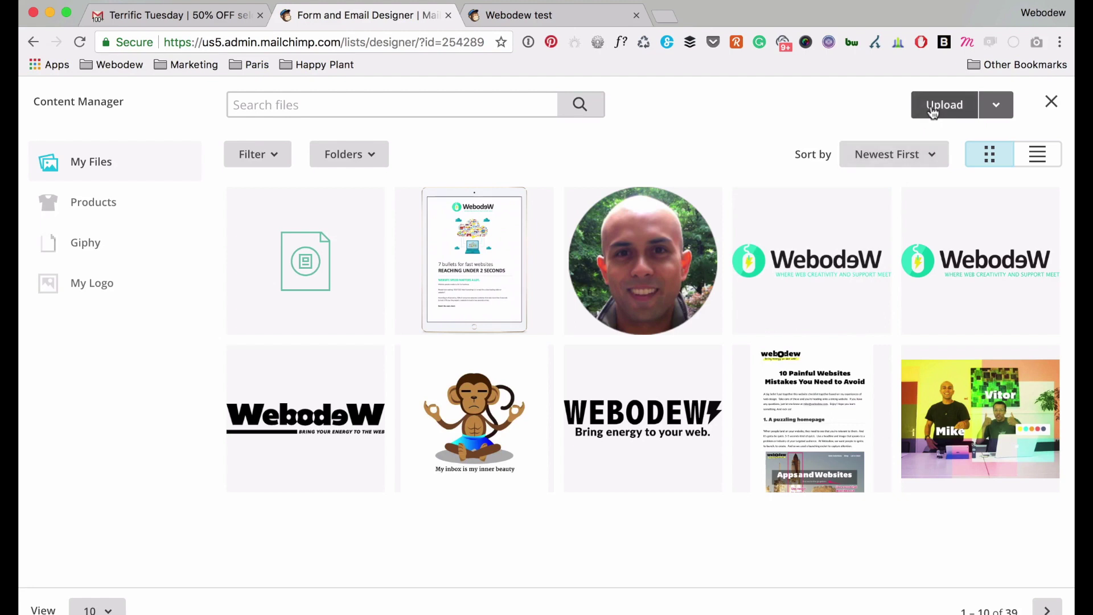
Upload under-2-seconds-websites.pdf and link 'Download Here' to its under_2_seconds_websites.01.pdf URL.
{"action": "left_click", "coordinate": [472, 252]}
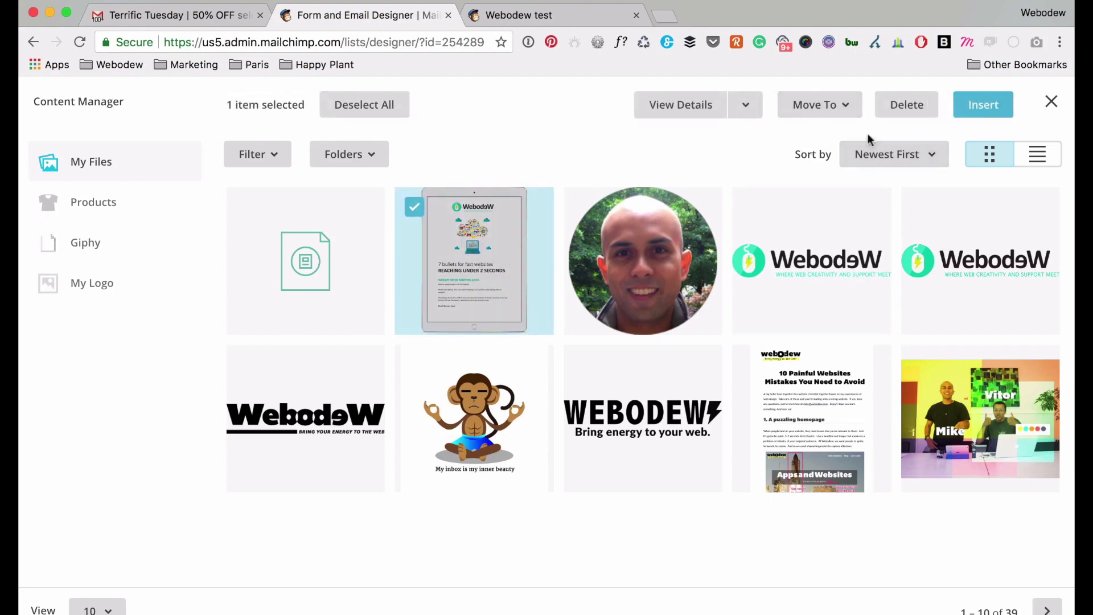
{"action": "left_click", "coordinate": [414, 212]}
{"action": "left_click", "coordinate": [933, 104]}
{"action": "left_click", "coordinate": [410, 172]}
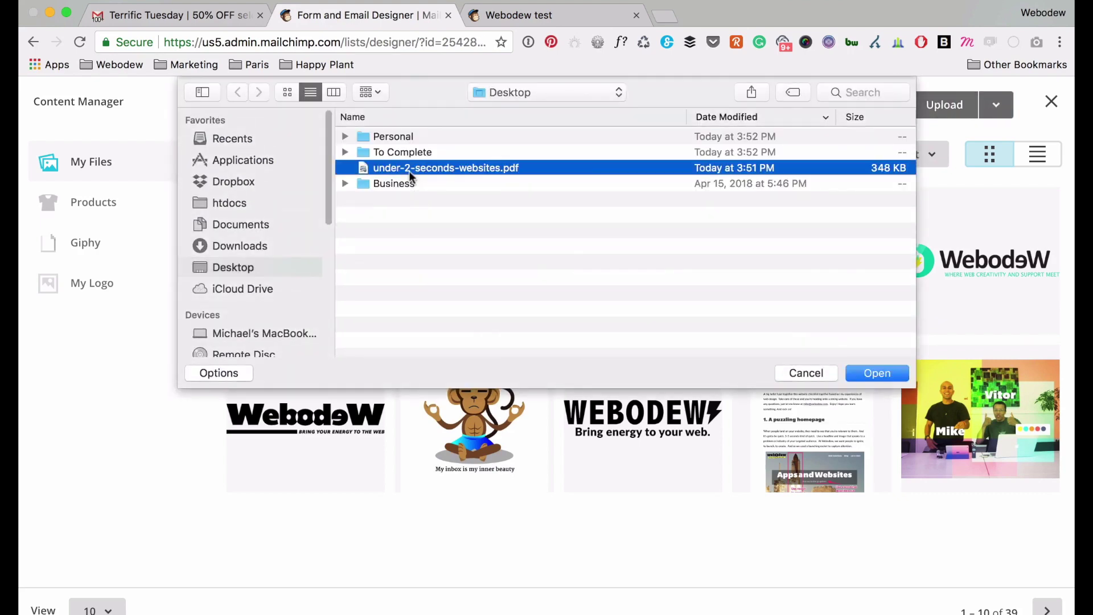
{"action": "left_click", "coordinate": [875, 371]}
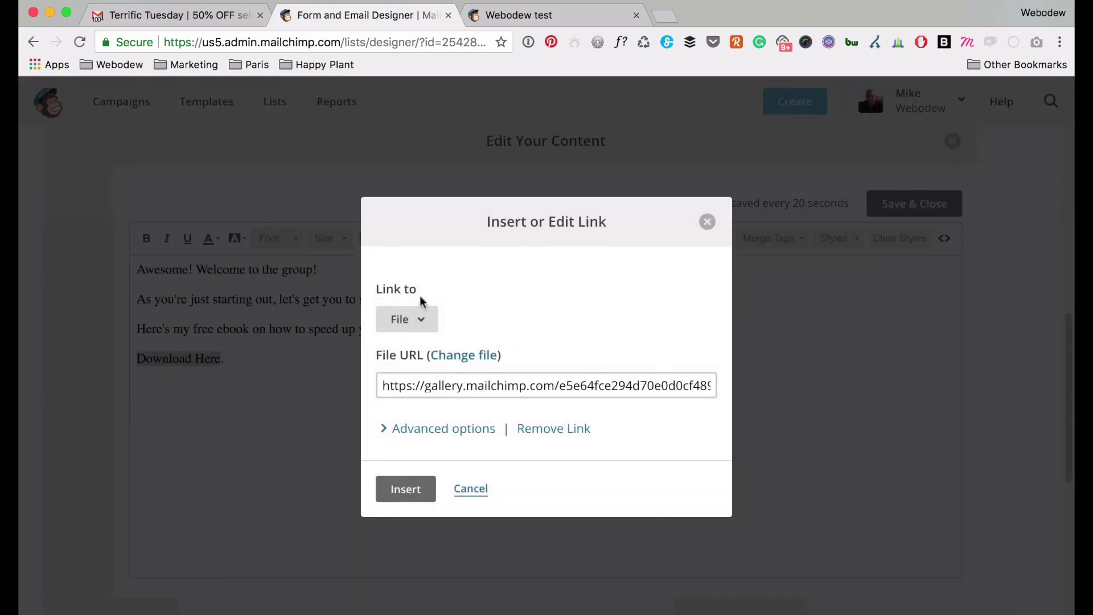
{"action": "left_click", "coordinate": [391, 385]}
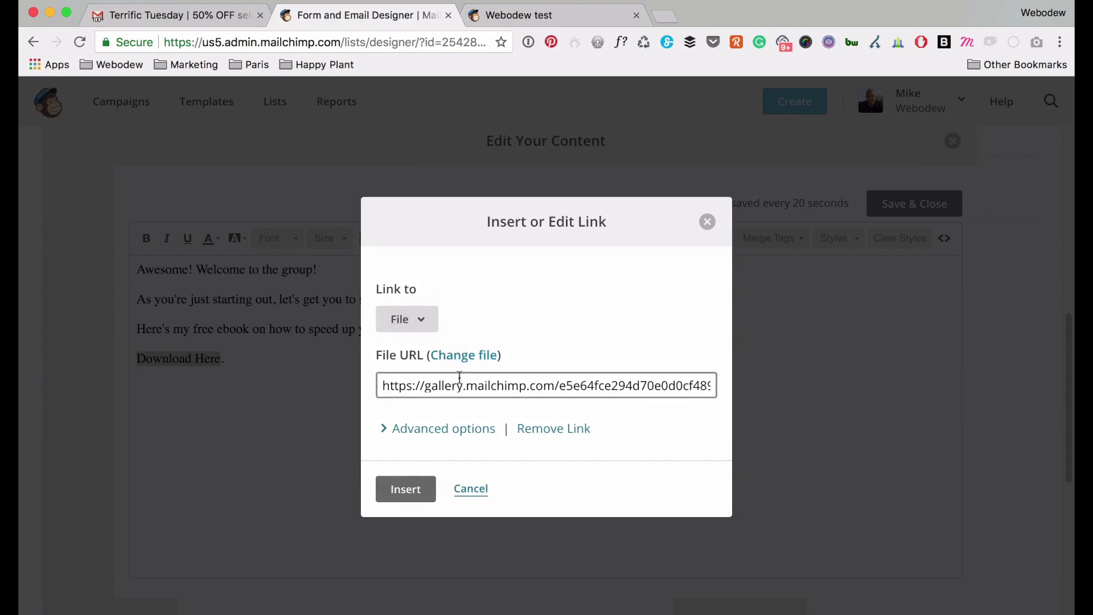
{"action": "left_click_drag", "start_coordinate": [403, 391], "coordinate": [751, 394]}
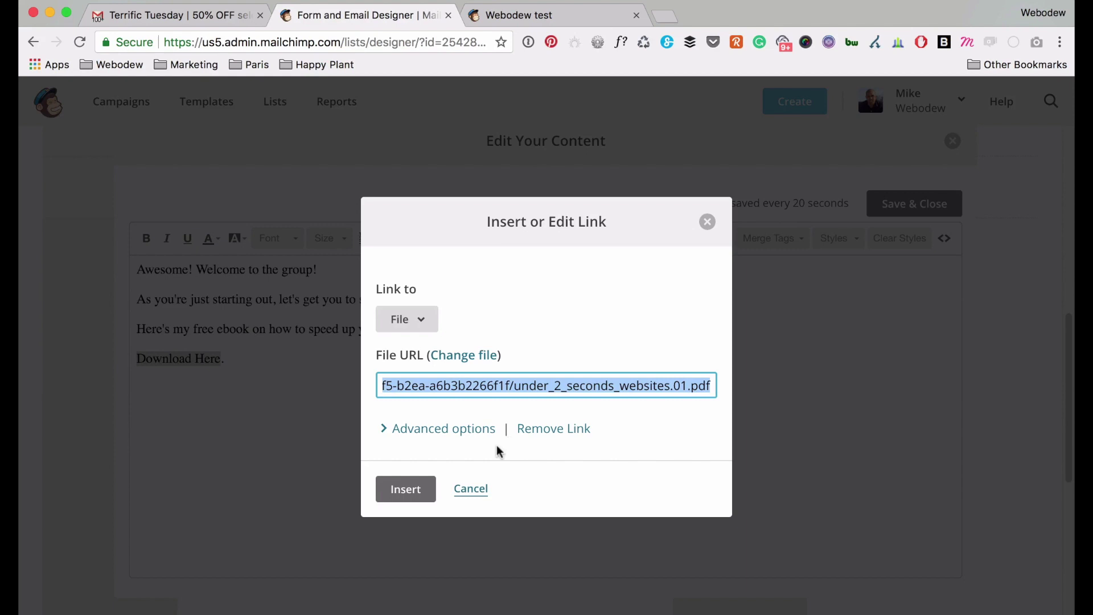
{"action": "left_click", "coordinate": [403, 491]}
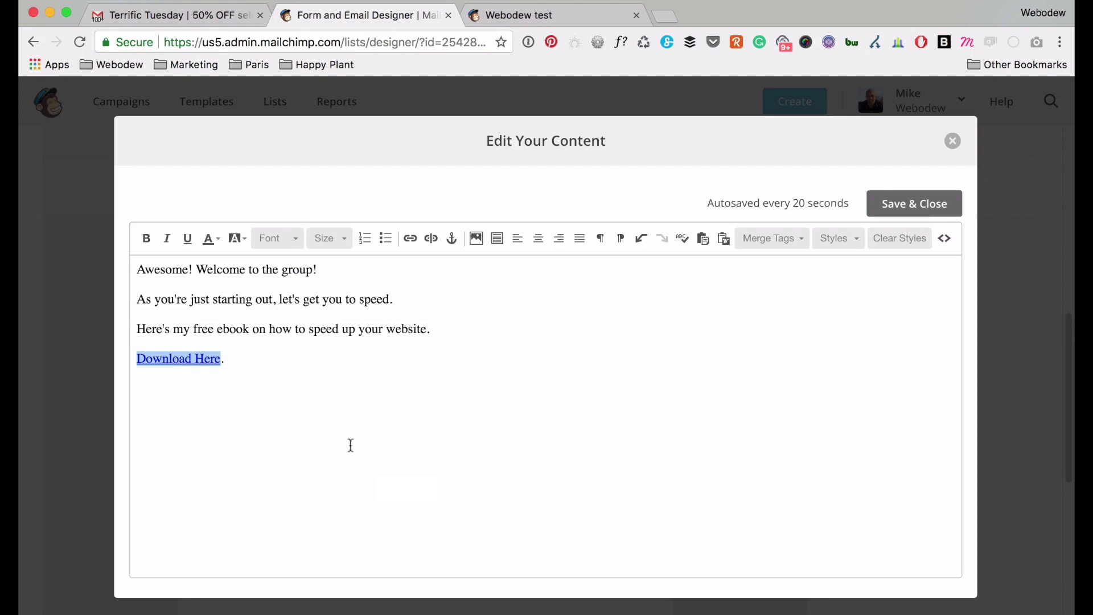
{"action": "left_click", "coordinate": [233, 365]}
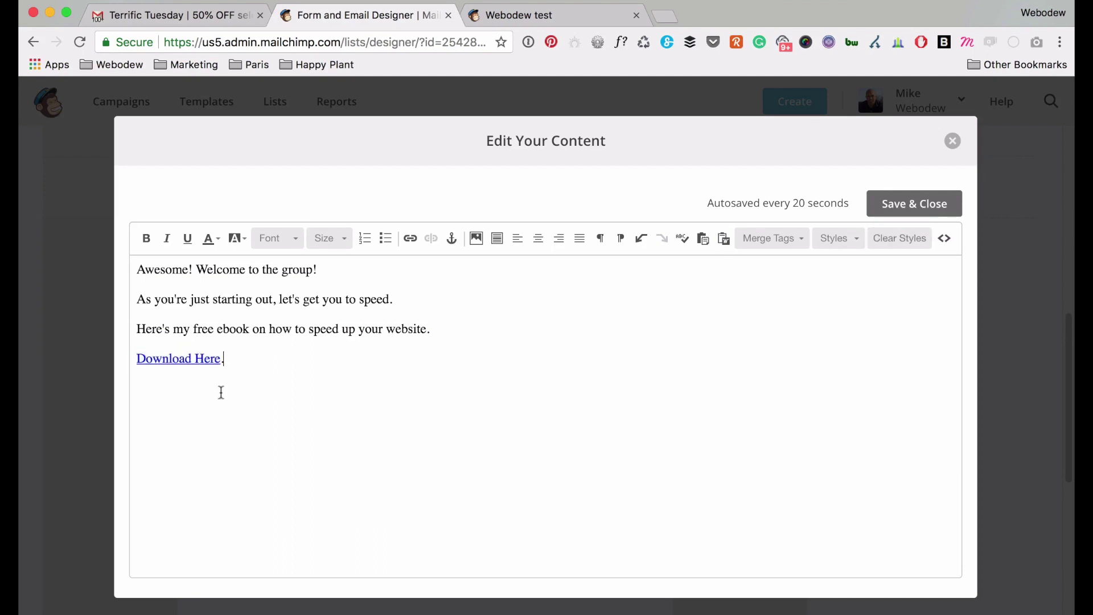
{"action": "left_click", "coordinate": [197, 358]}
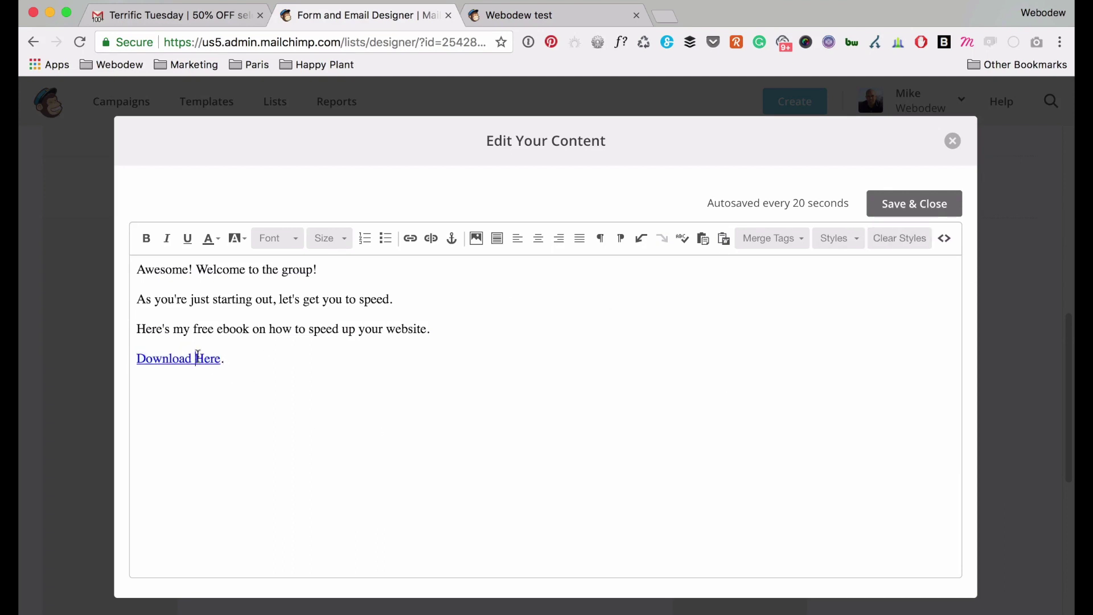
{"action": "left_click", "coordinate": [410, 238]}
{"action": "triple_click", "coordinate": [450, 383]}
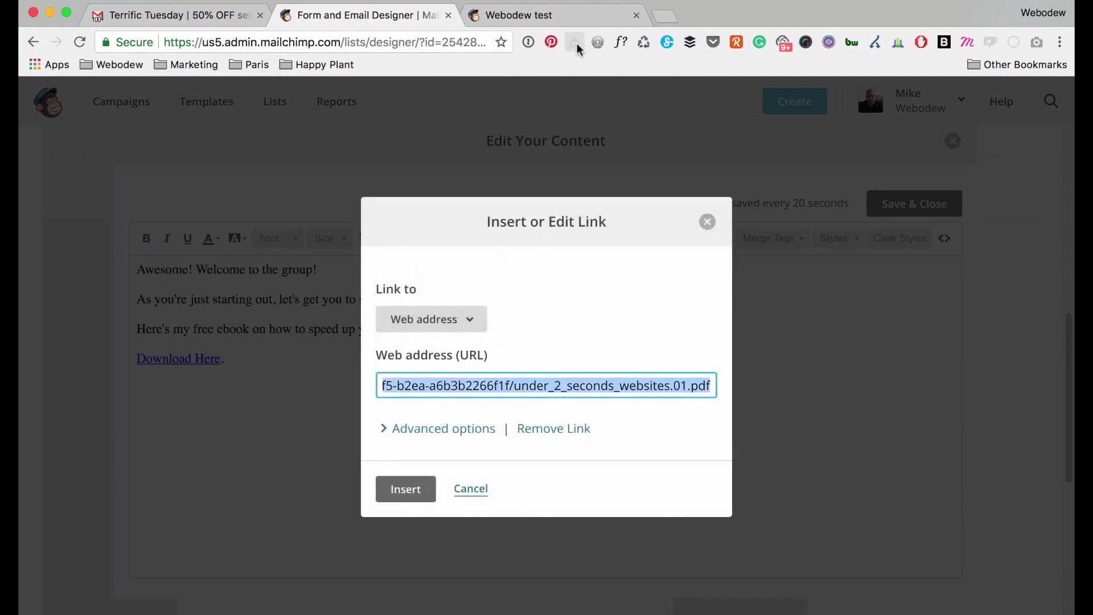
{"action": "left_click", "coordinate": [664, 16]}
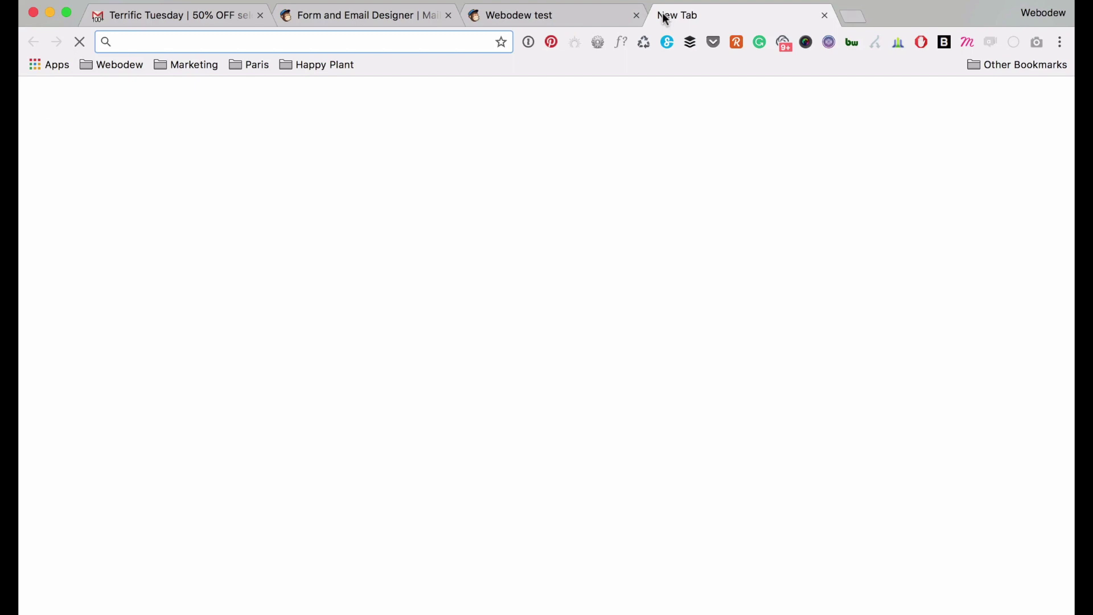
{"action": "key", "text": "super+v"}
{"action": "key", "text": "Return"}
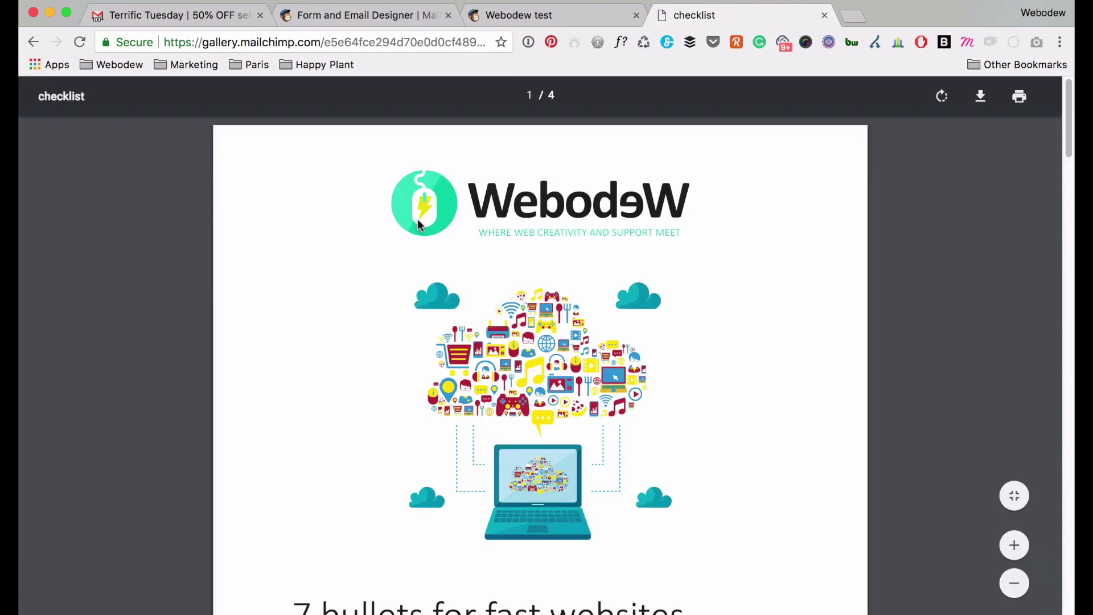
{"action": "scroll", "coordinate": [418, 223], "scroll_direction": "down", "scroll_amount": 3}
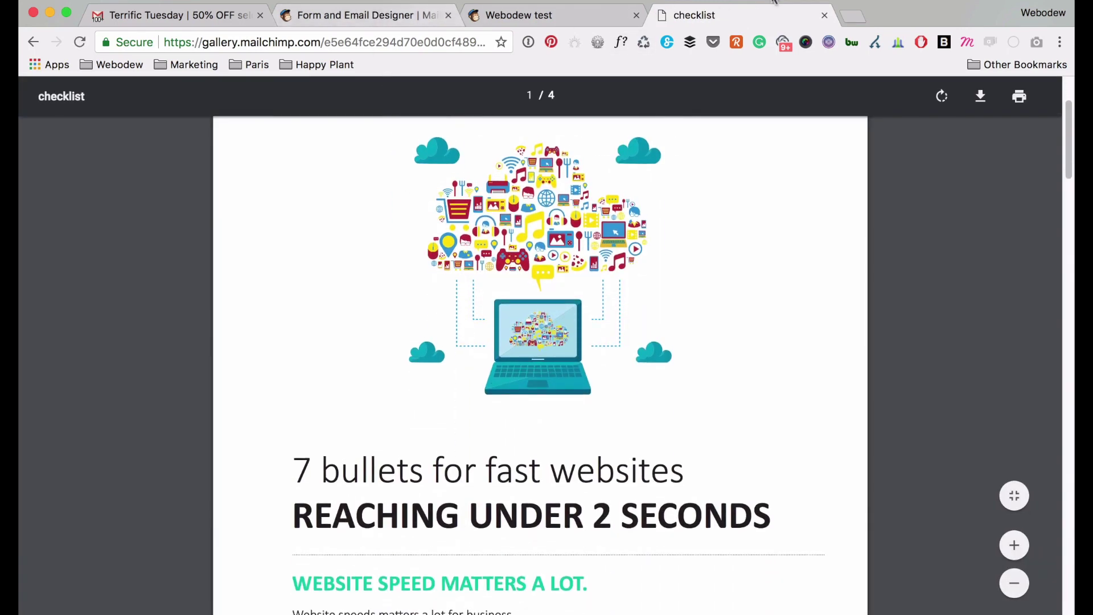
{"action": "left_click", "coordinate": [824, 15]}
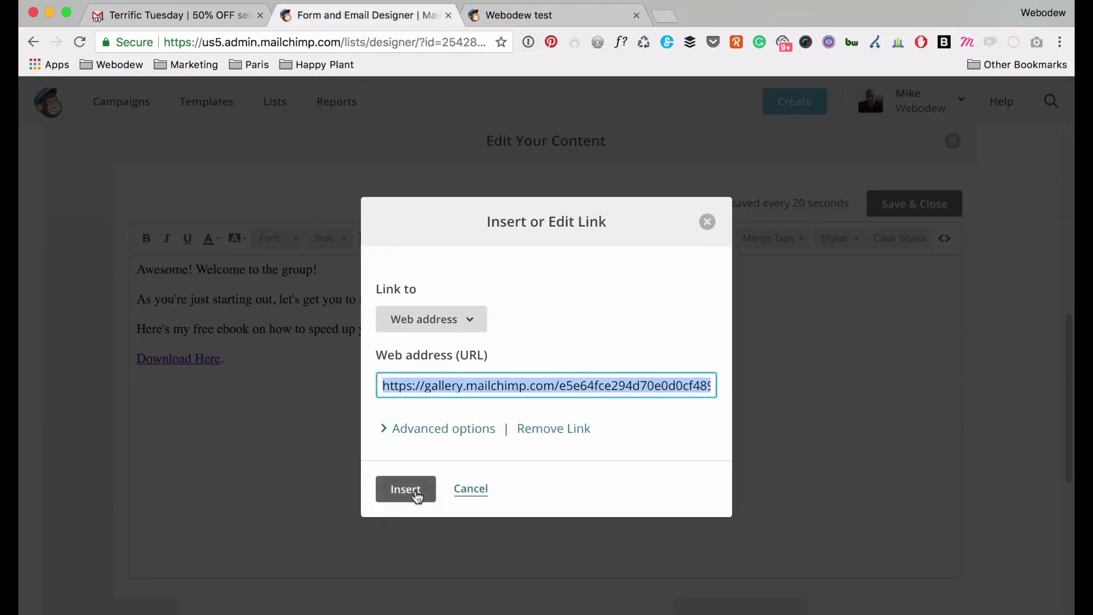
Apply the ebook PDF link and save the Final welcome email content.
{"action": "left_click", "coordinate": [415, 490]}
{"action": "left_click", "coordinate": [908, 206]}
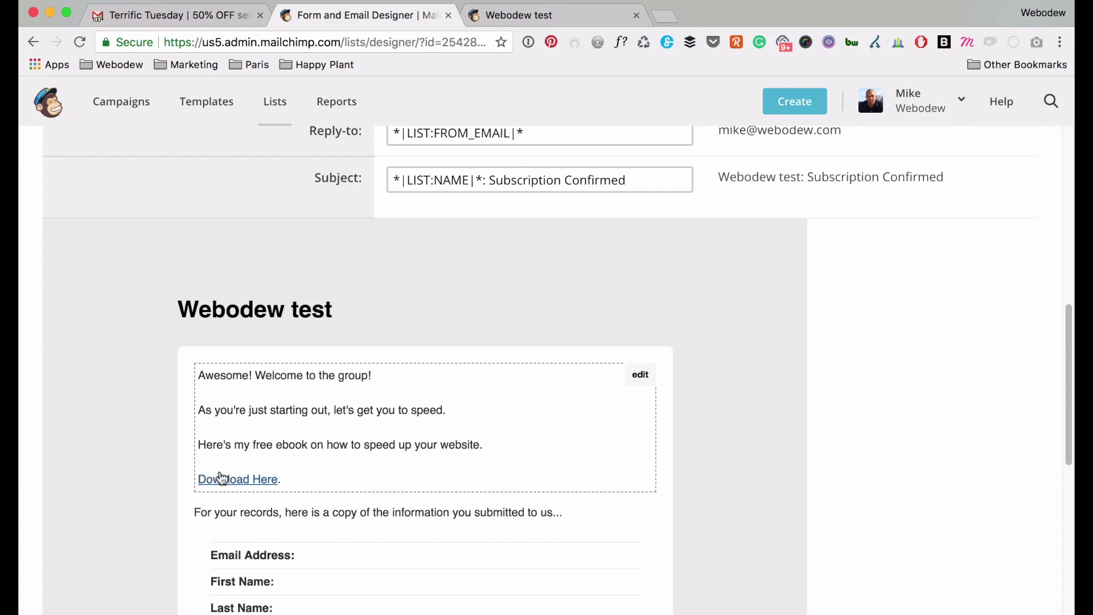
{"action": "scroll", "coordinate": [153, 479], "scroll_direction": "up", "scroll_amount": 10}
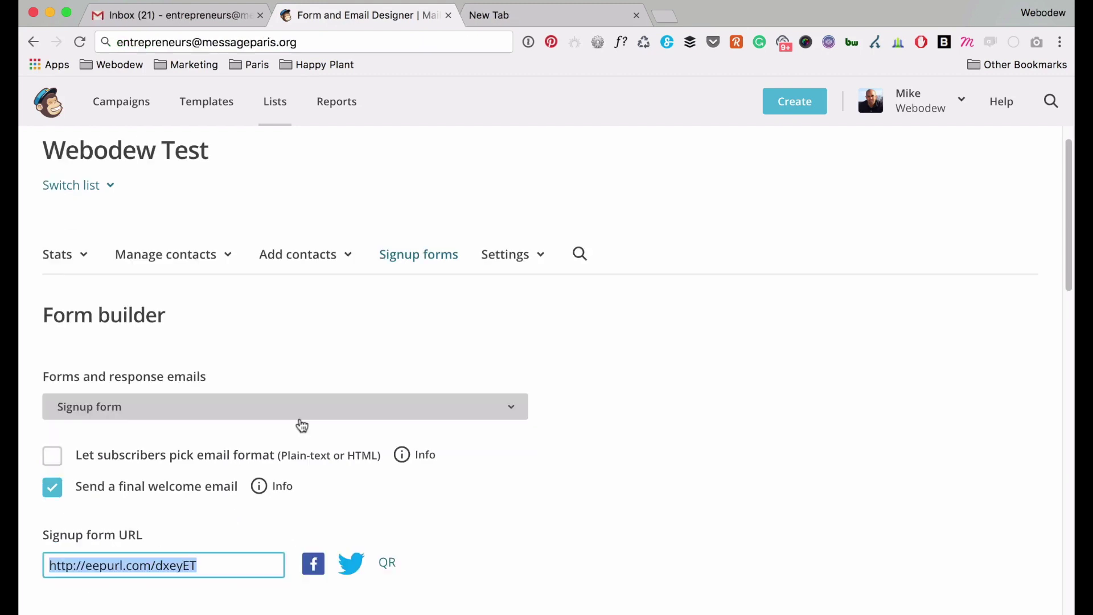
Load the eepurl.com/dxeyET signup form URL in the new browser tab.
{"action": "scroll", "coordinate": [359, 409], "scroll_direction": "down", "scroll_amount": 2}
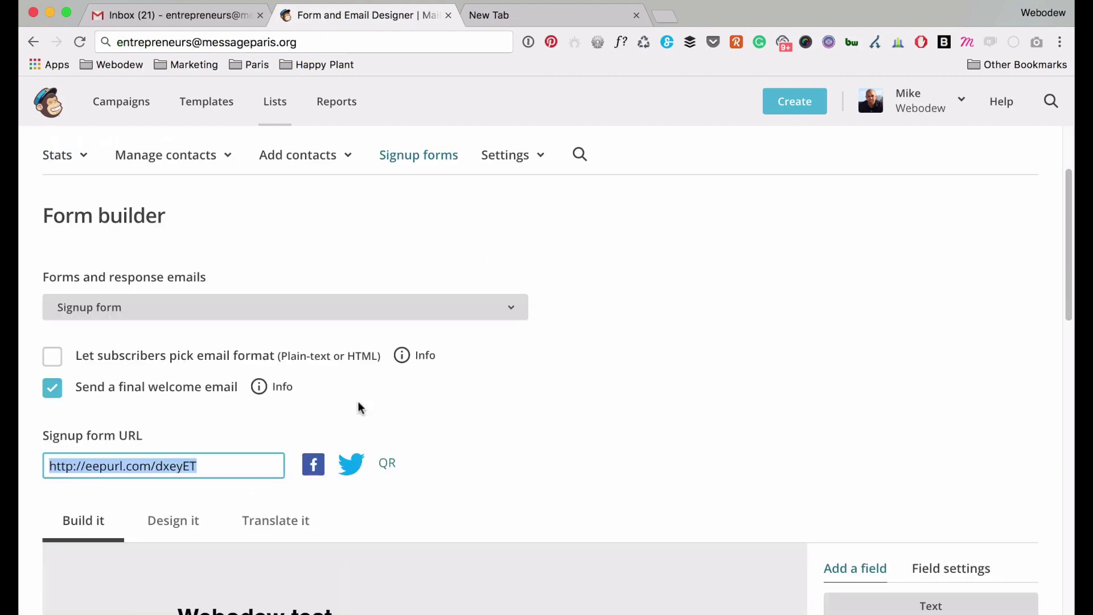
{"action": "left_click", "coordinate": [503, 18]}
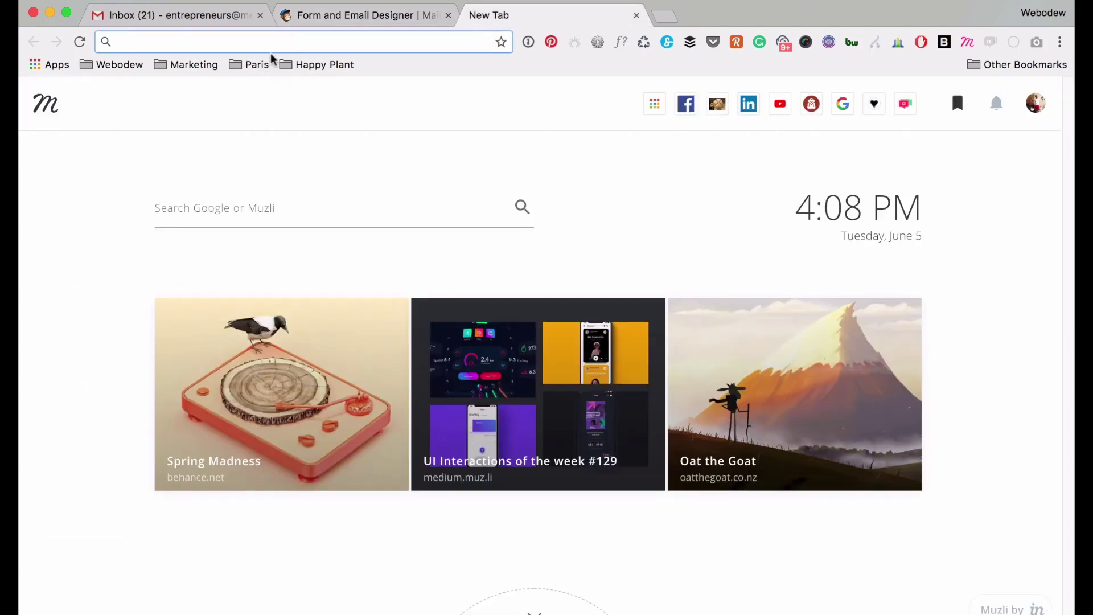
{"action": "type", "text": "http://eepurl.com/dxeyET"}
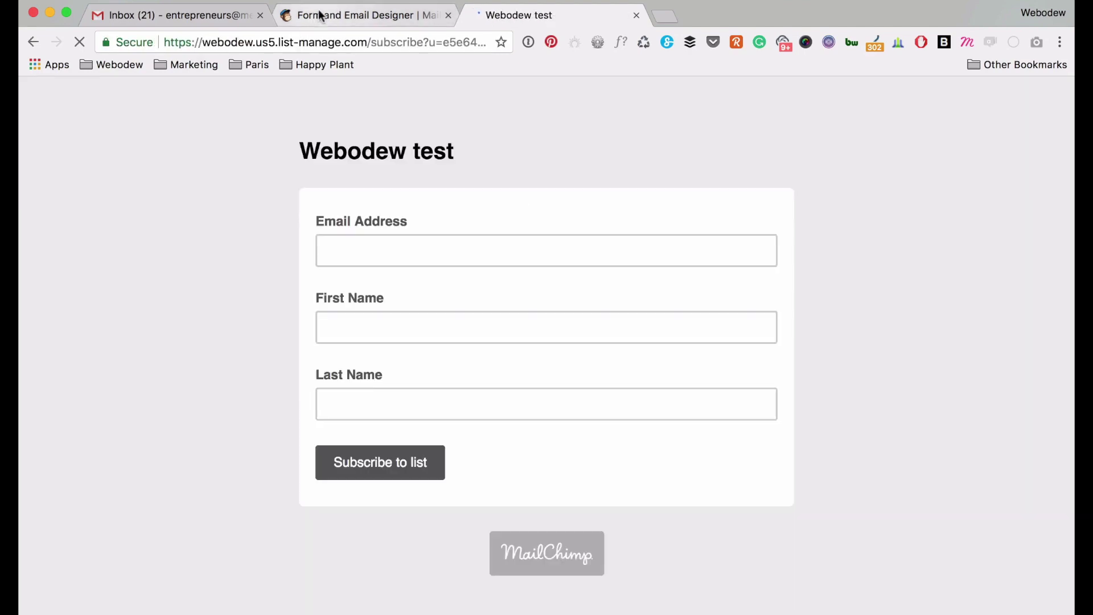
Copy the test inbox's email address from an old Gmail conversation, then return to the signup form.
{"action": "left_click", "coordinate": [142, 23]}
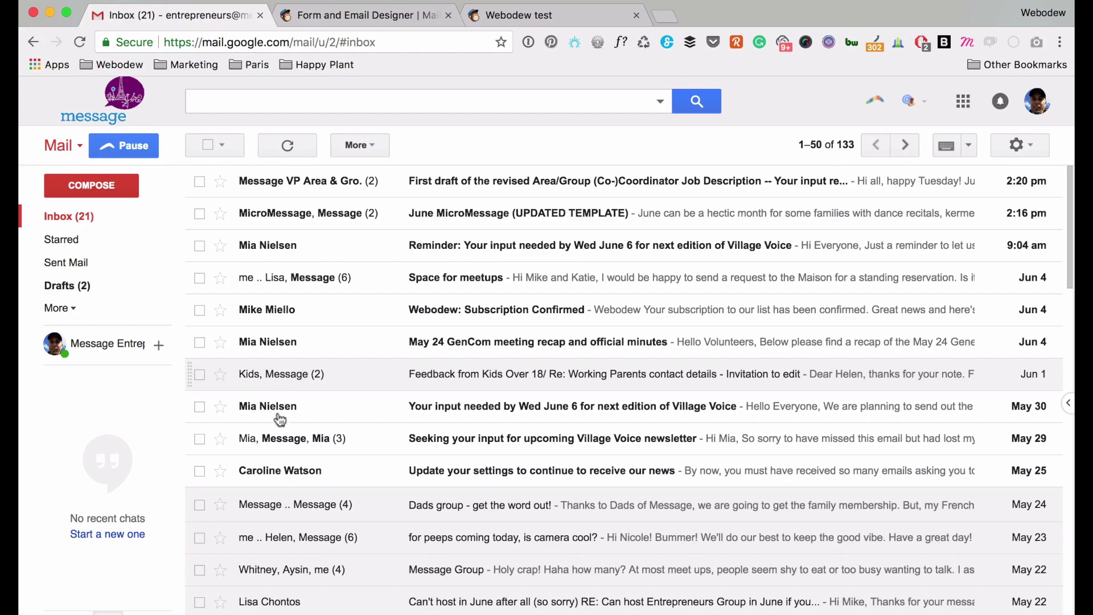
{"action": "left_click", "coordinate": [264, 538]}
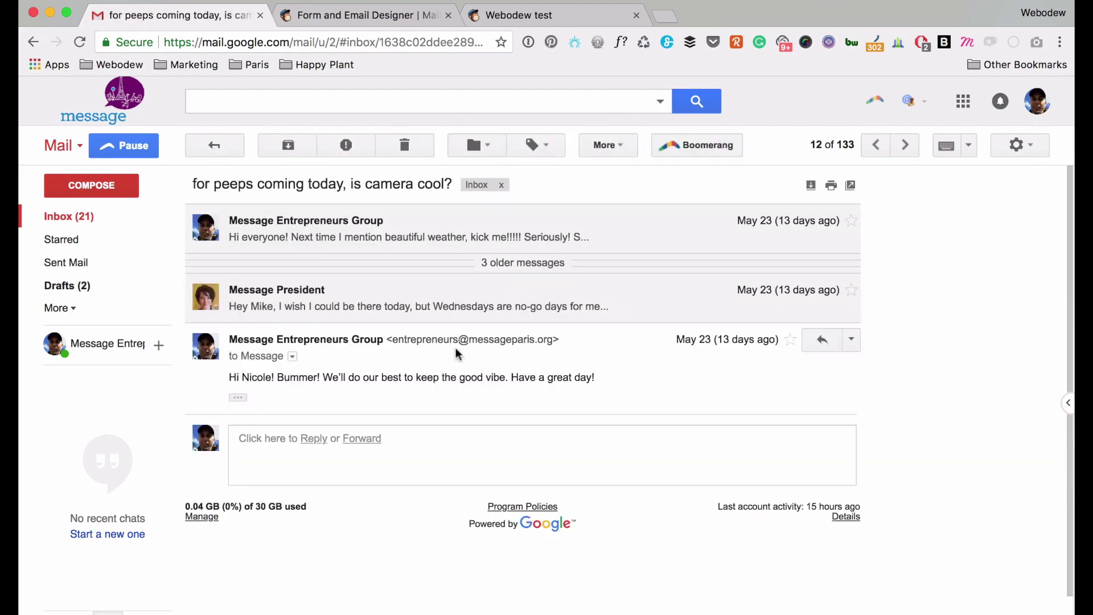
{"action": "left_click_drag", "start_coordinate": [395, 340], "coordinate": [551, 342]}
{"action": "key", "text": "super+c"}
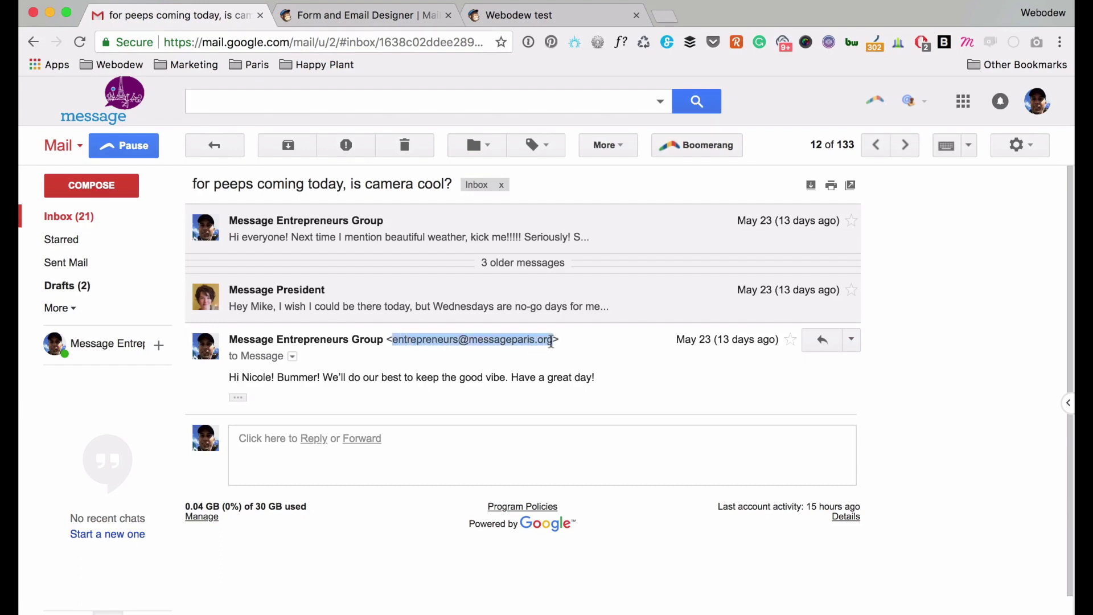
{"action": "left_click", "coordinate": [561, 23]}
Subscribe the pasted inbox address with a first and last name, passing the reCAPTCHA check.
{"action": "left_click", "coordinate": [380, 251]}
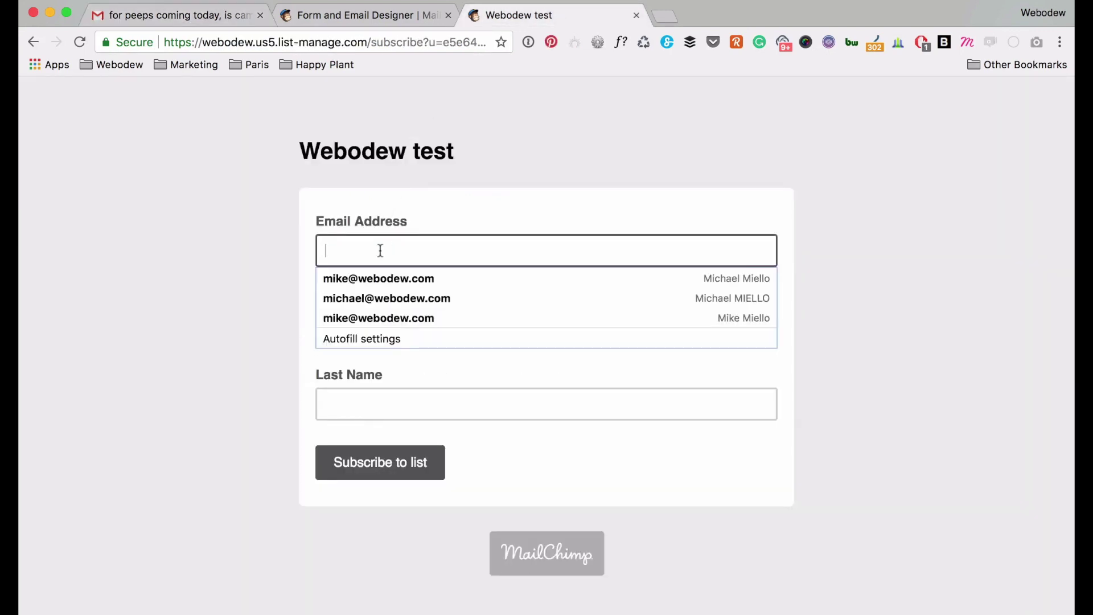
{"action": "key", "text": "super+v"}
{"action": "left_click", "coordinate": [356, 336]}
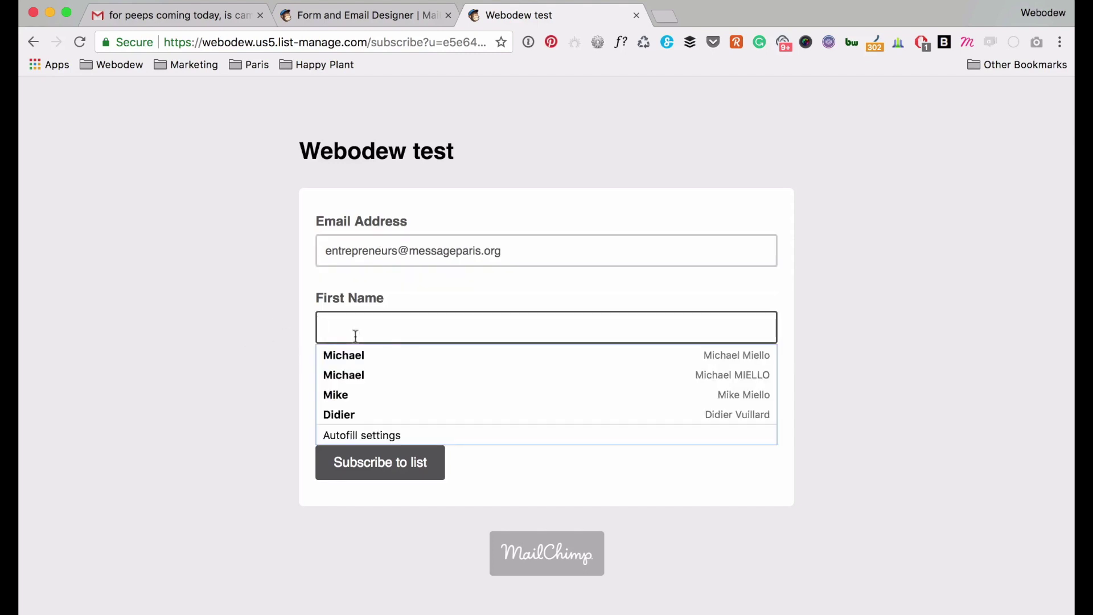
{"action": "type", "text": "Mike"}
{"action": "key", "text": "Tab"}
{"action": "type", "text": "M"}
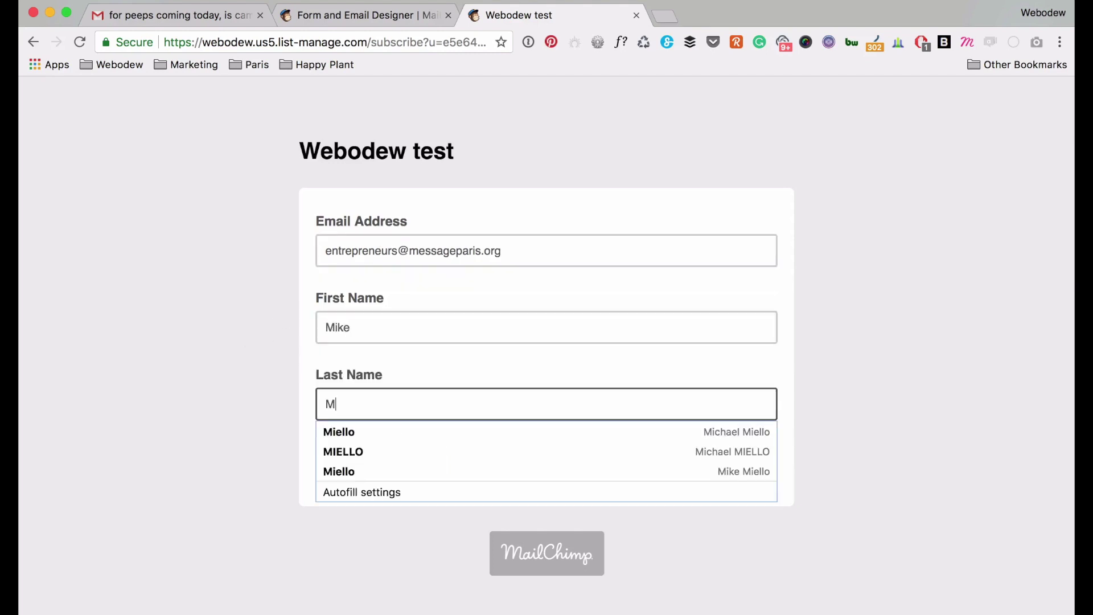
{"action": "left_click", "coordinate": [340, 462]}
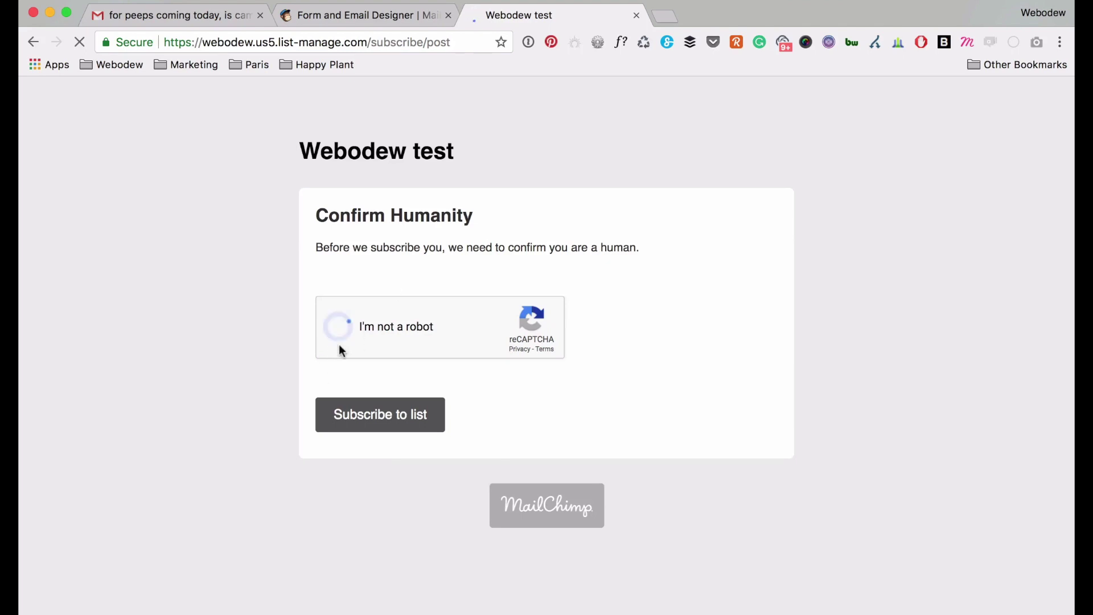
{"action": "left_click", "coordinate": [372, 428]}
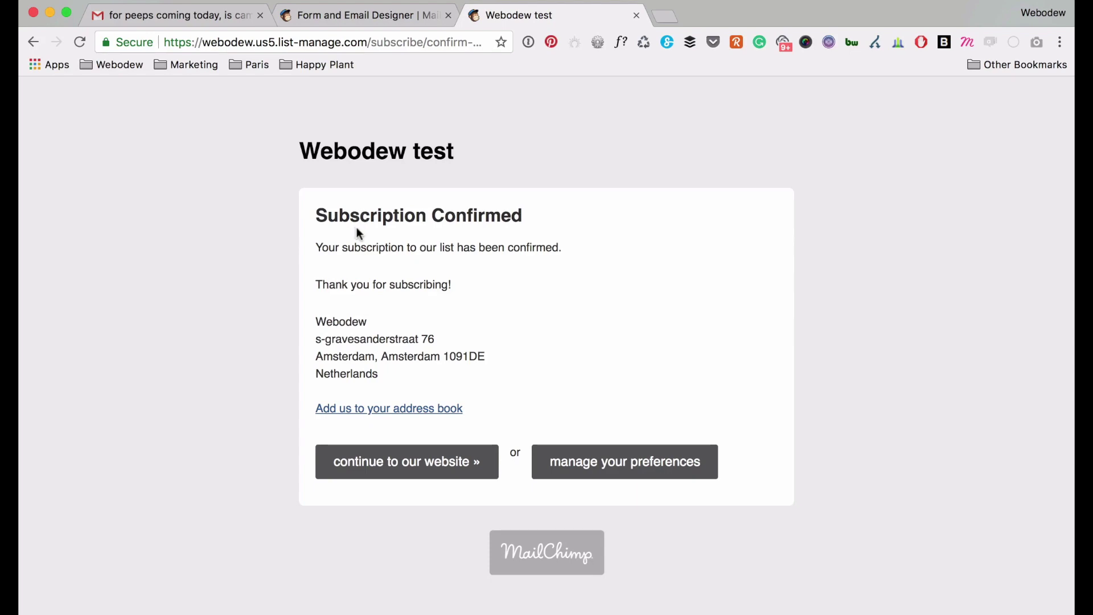
Refresh the Gmail inbox and open the Webodew test Subscription Confirmed email to its Download Here link.
{"action": "left_click", "coordinate": [221, 17]}
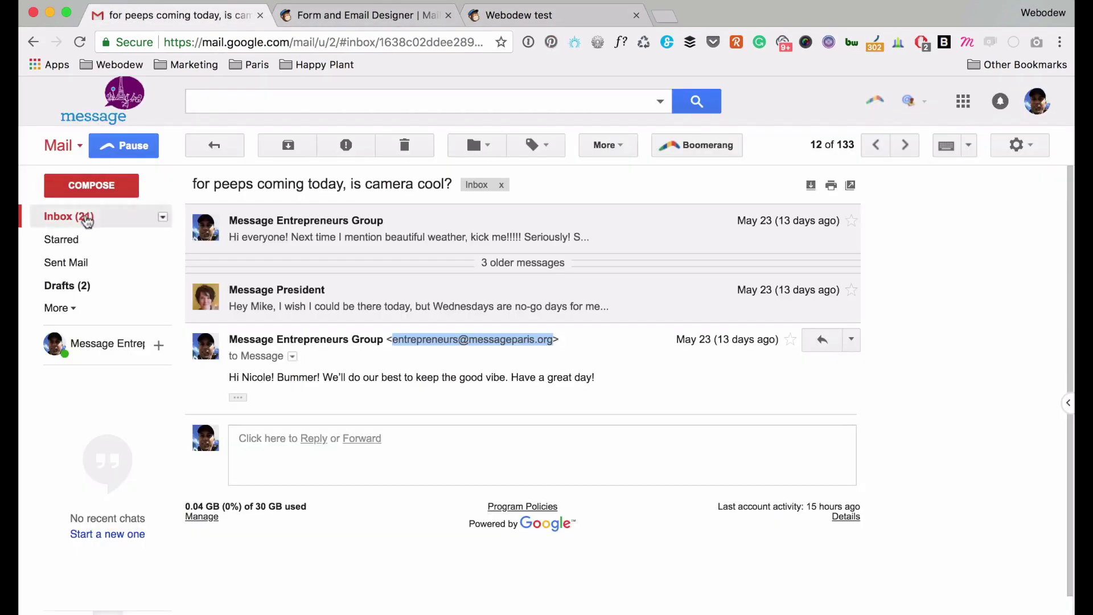
{"action": "left_click", "coordinate": [85, 220]}
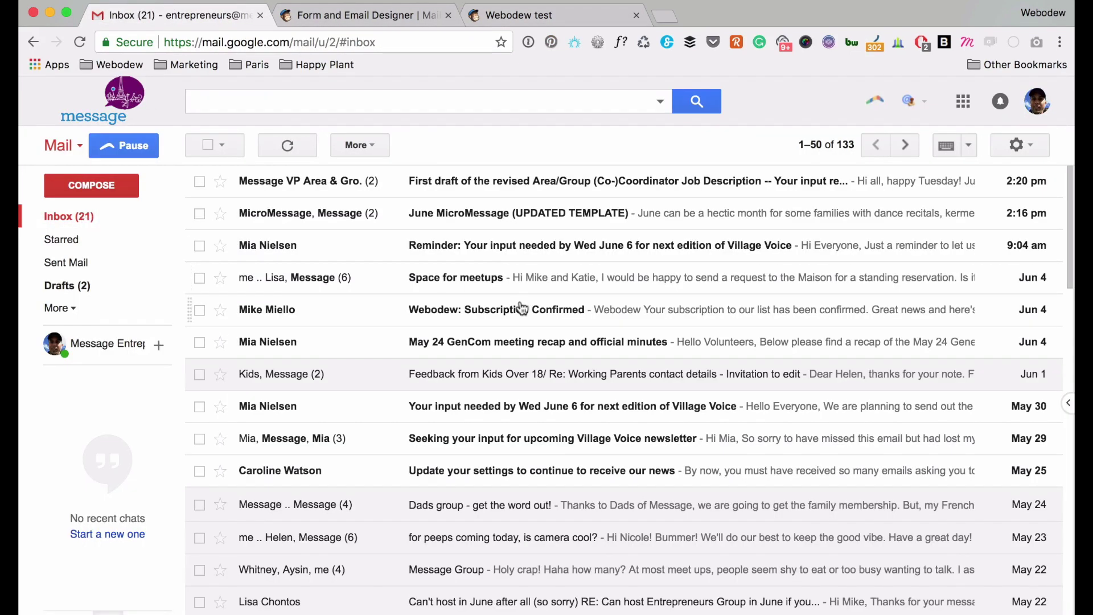
{"action": "left_click", "coordinate": [81, 218]}
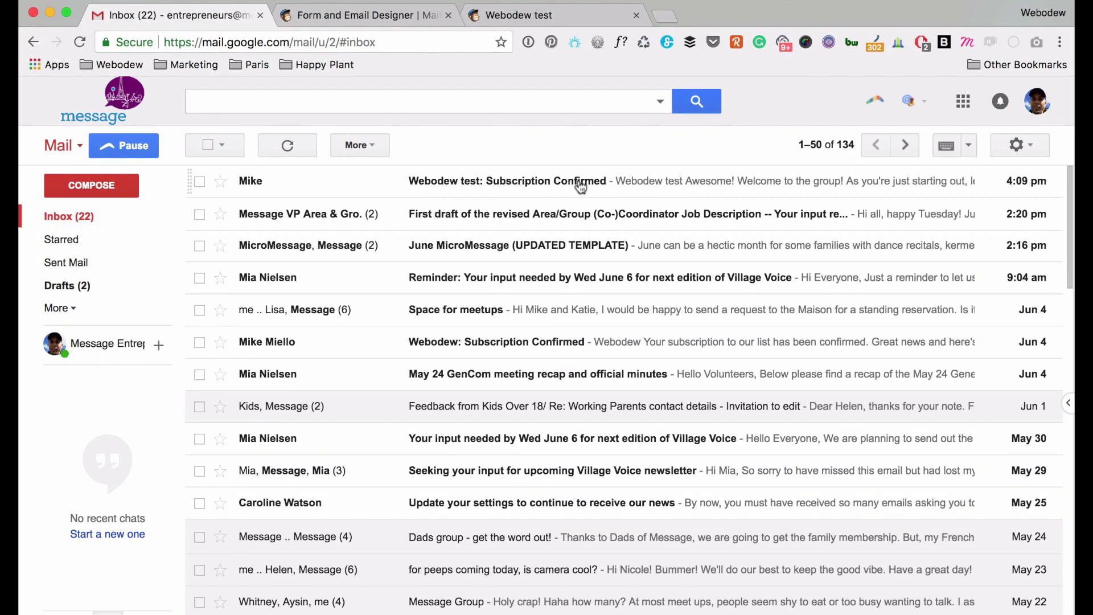
{"action": "left_click", "coordinate": [677, 188]}
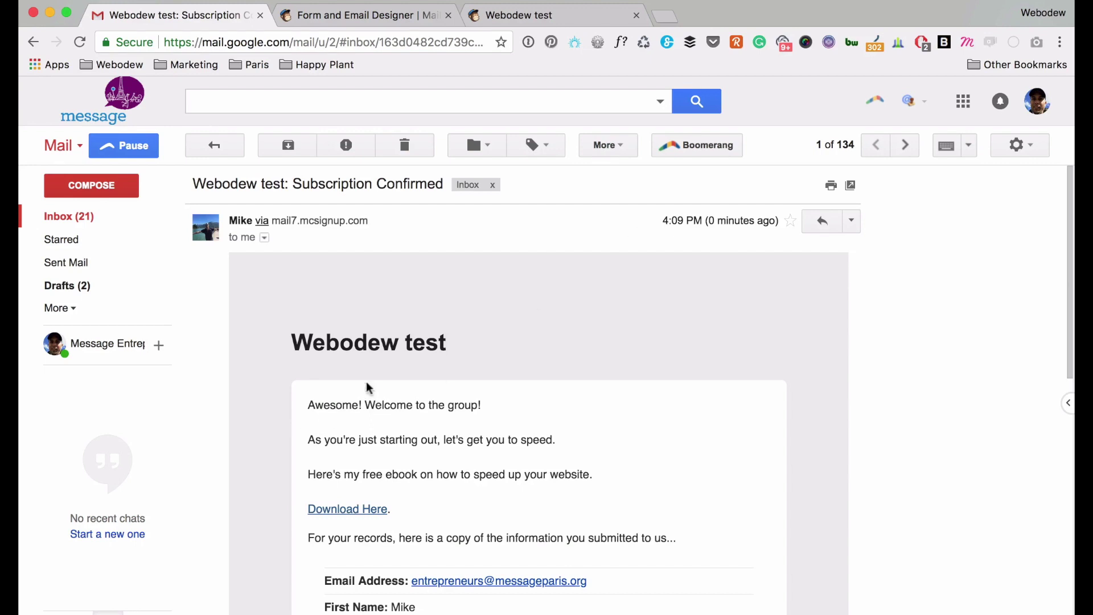
{"action": "scroll", "coordinate": [411, 404], "scroll_direction": "down", "scroll_amount": 1}
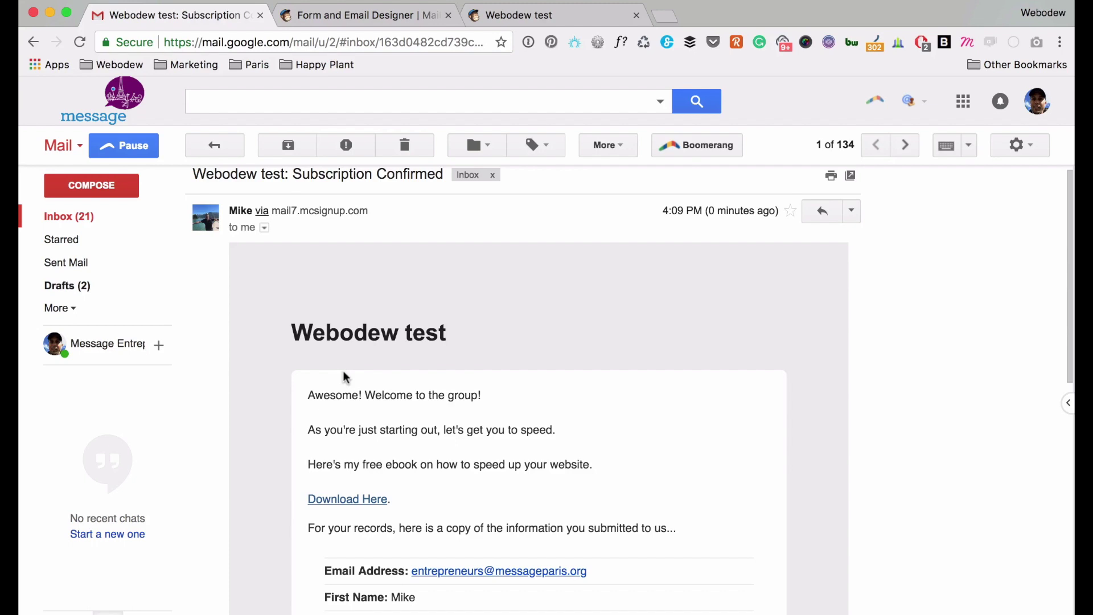
{"action": "scroll", "coordinate": [320, 439], "scroll_direction": "down", "scroll_amount": 1}
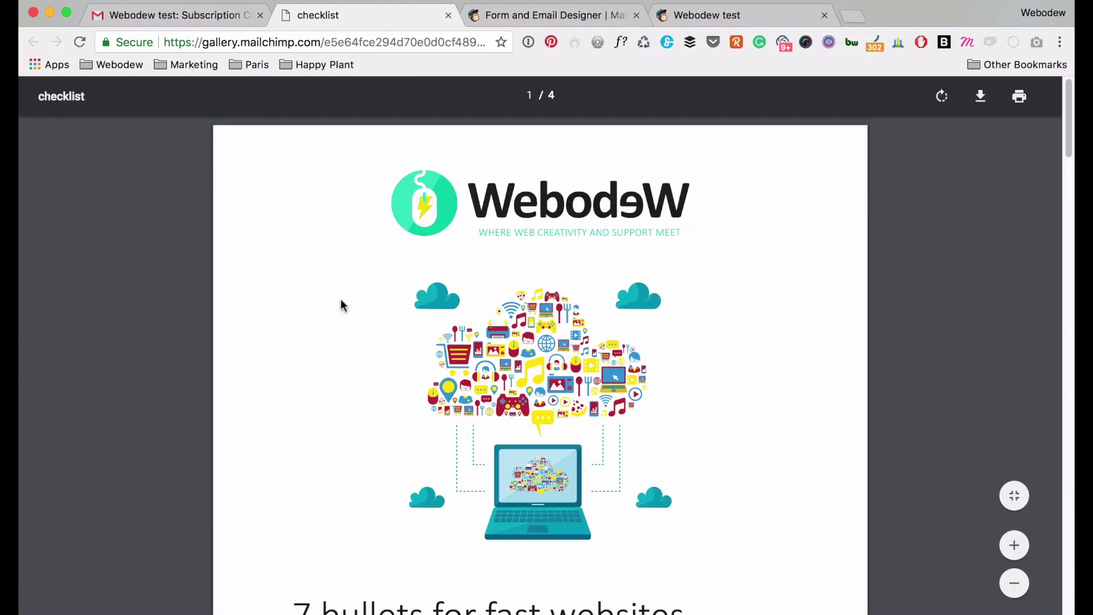
Return from the checklist PDF tab to the received welcome email in Gmail.
{"action": "key", "text": "ctrl+shift+Tab"}
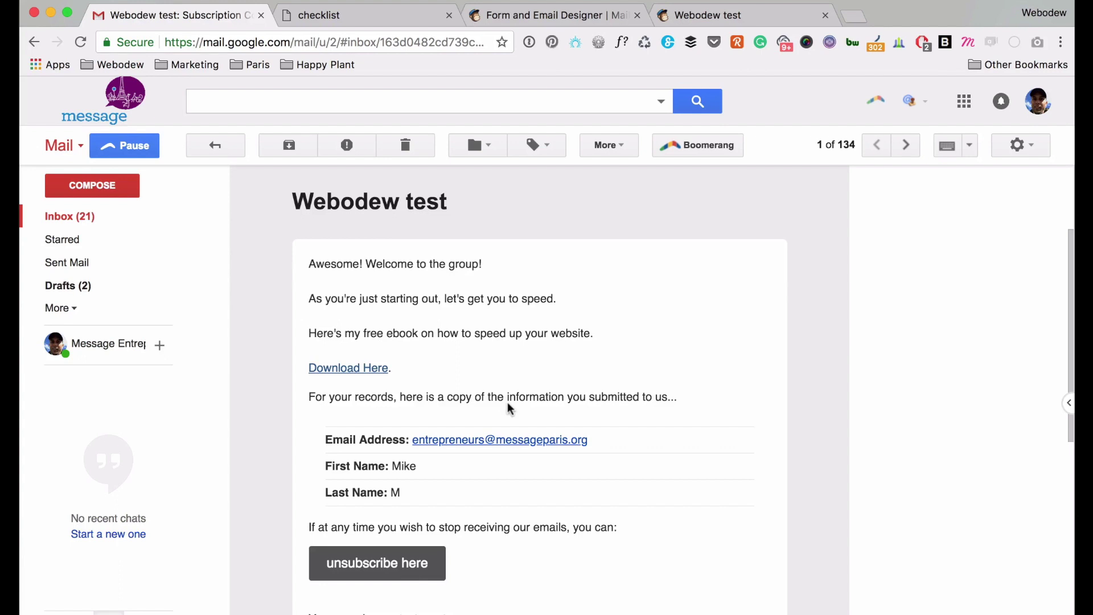